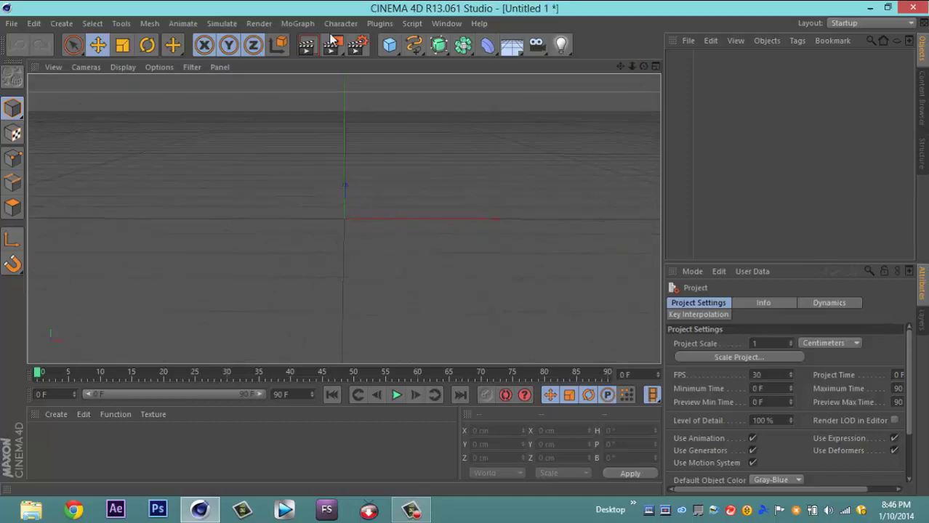
- Set the ReeeBBBz MoText's font to Astera after checking its caps settings
click(768, 302)
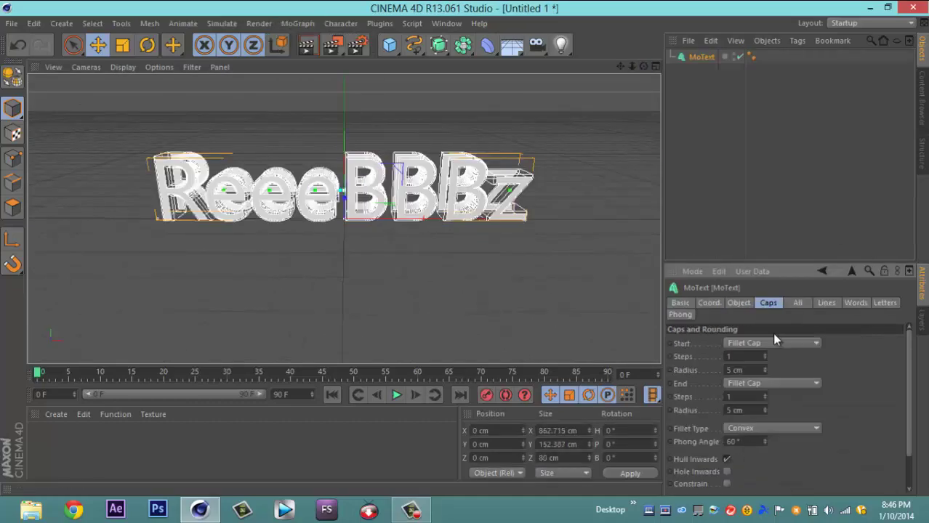
click(738, 302)
click(783, 425)
scroll(799, 218, up, 10)
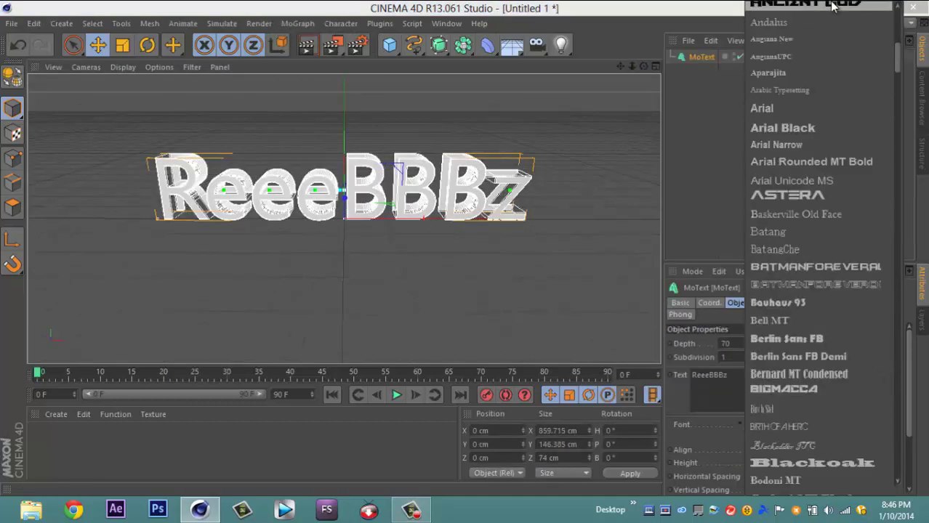
click(770, 138)
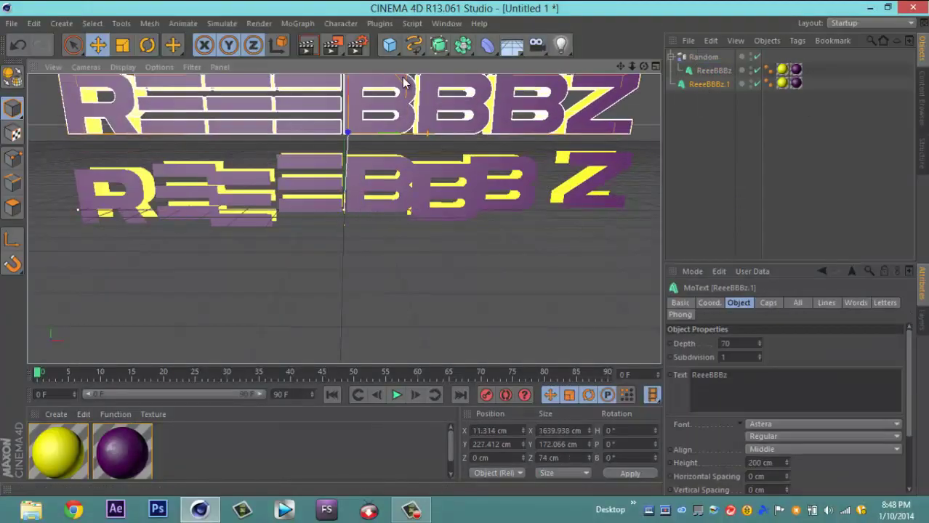
- Expand the ReeeBBBz text into its letters and rotate the E letters individually
scroll(799, 363, down, 3)
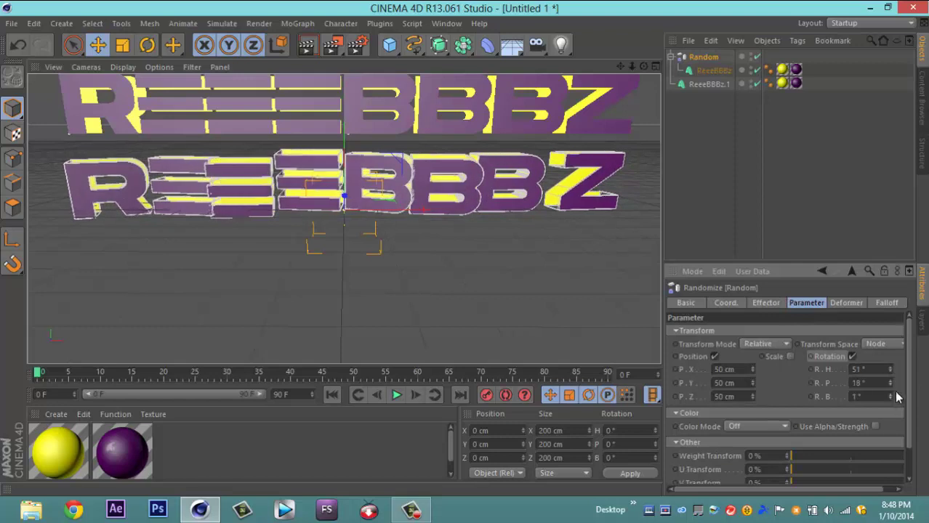
click(679, 70)
click(193, 193)
key(r)
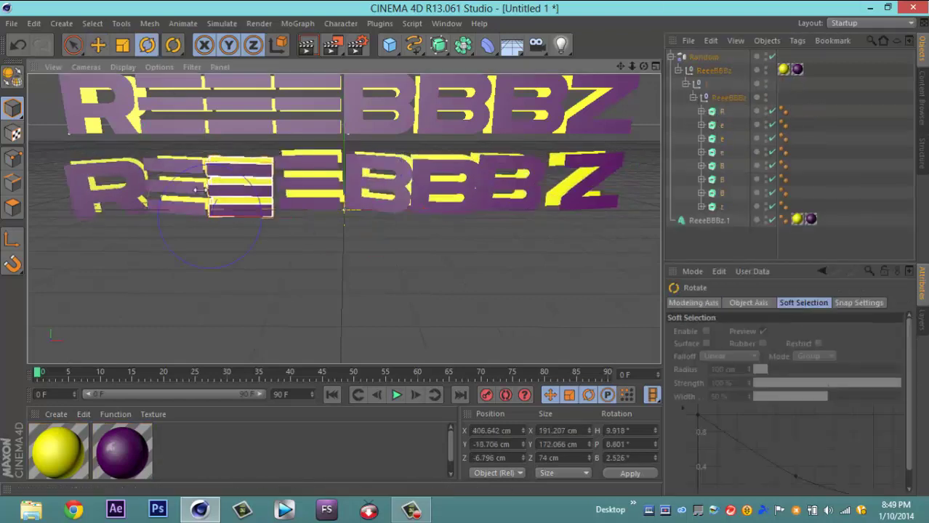
click(293, 205)
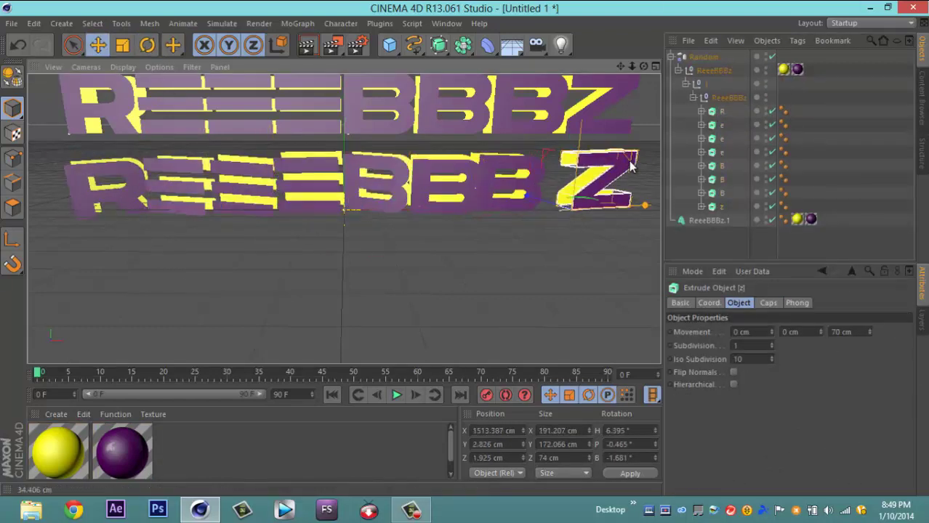
- Select the B and Z letters and tilt the B by hand with the Rotate tool
click(489, 170)
key(r)
click(602, 211)
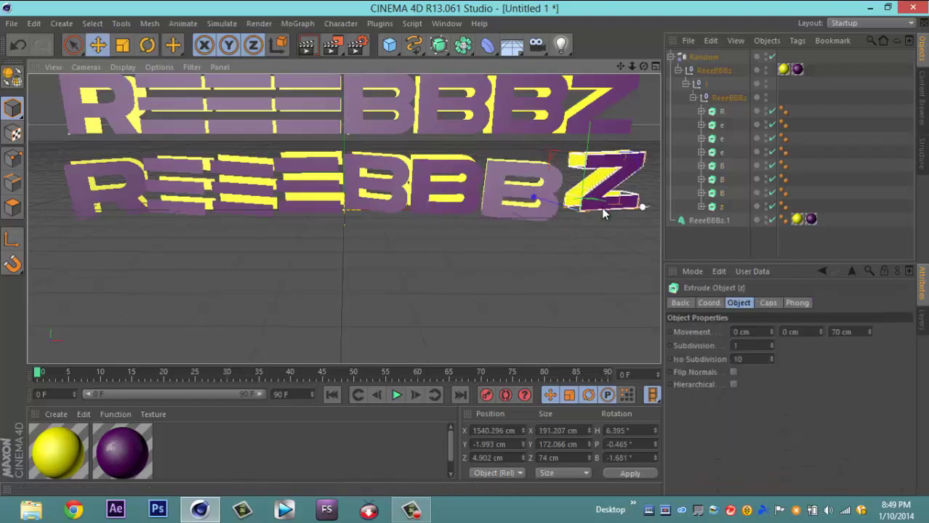
click(146, 52)
click(483, 171)
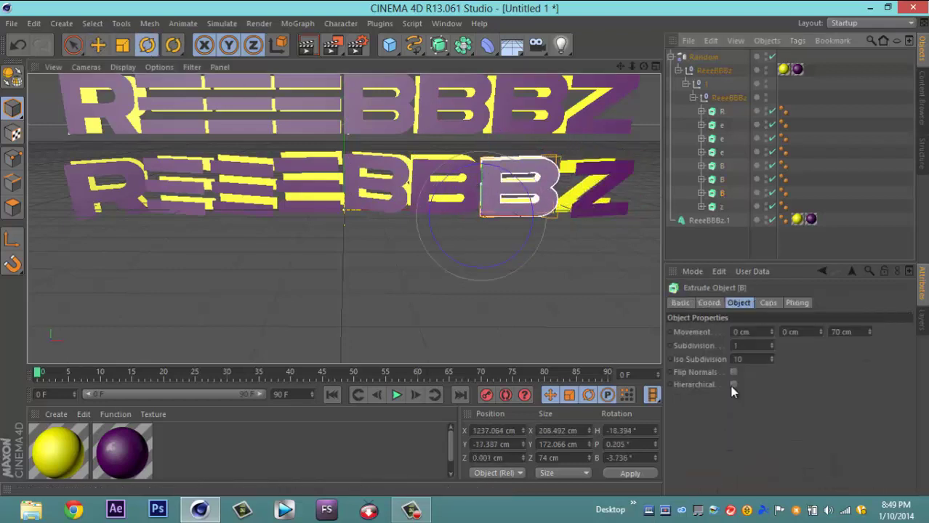
drag(643, 96, 632, 109)
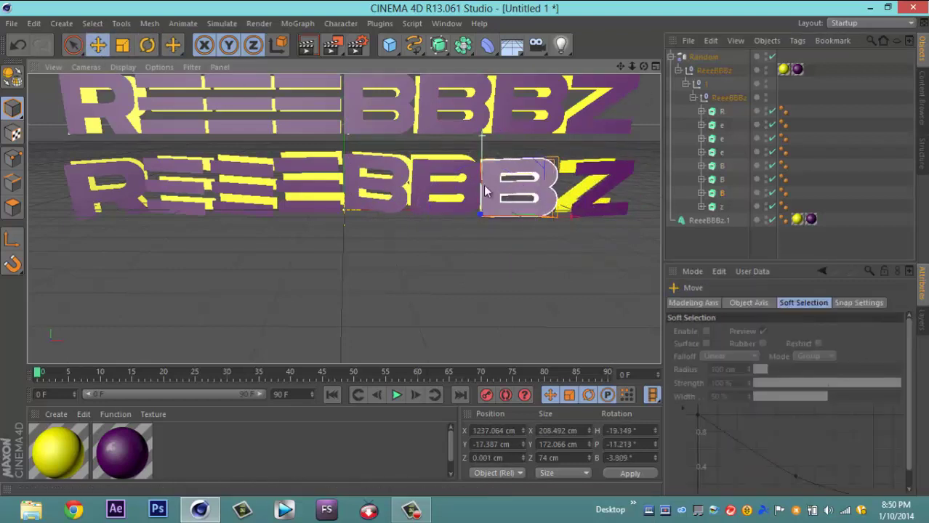
- Collapse the letters, select the Random effector and render a preview
click(678, 70)
click(703, 57)
key(ctrl+r)
- Shatter the second ReeeBBBz text into fragments with Thrausi's Break Now
click(708, 85)
click(379, 23)
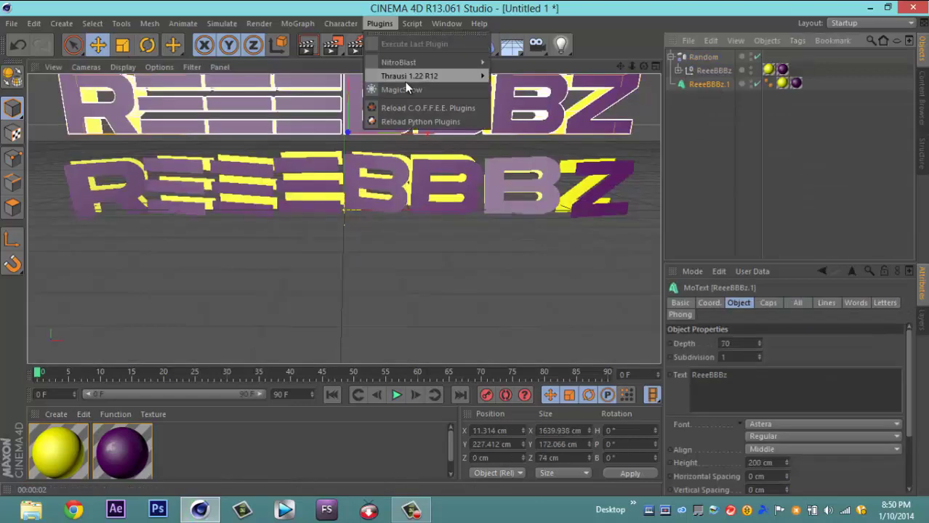
click(407, 71)
click(542, 253)
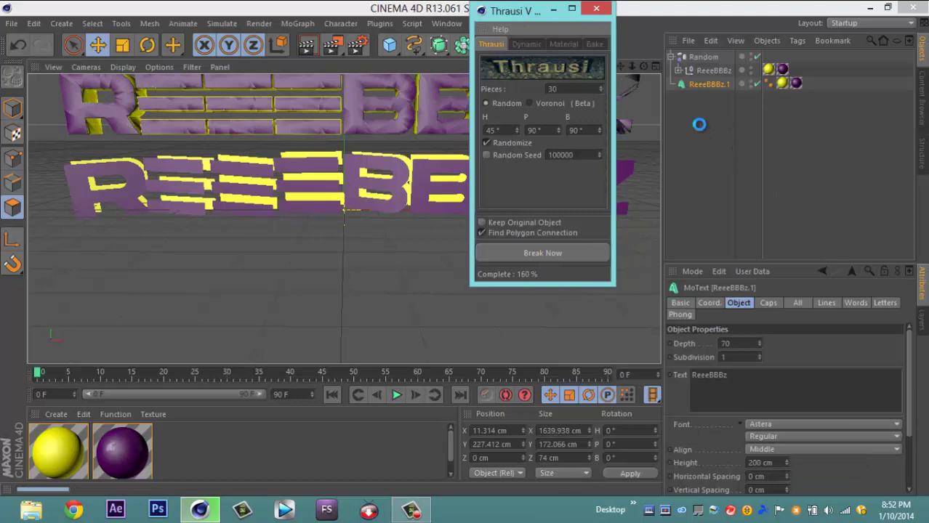
click(596, 8)
- Add a MoGraph Random effector to the shards and move it back in depth
click(298, 23)
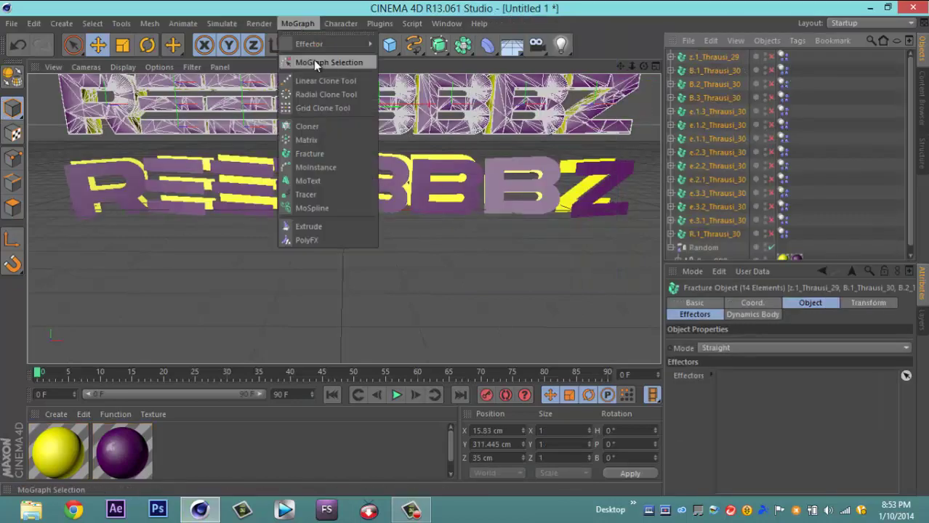
click(330, 61)
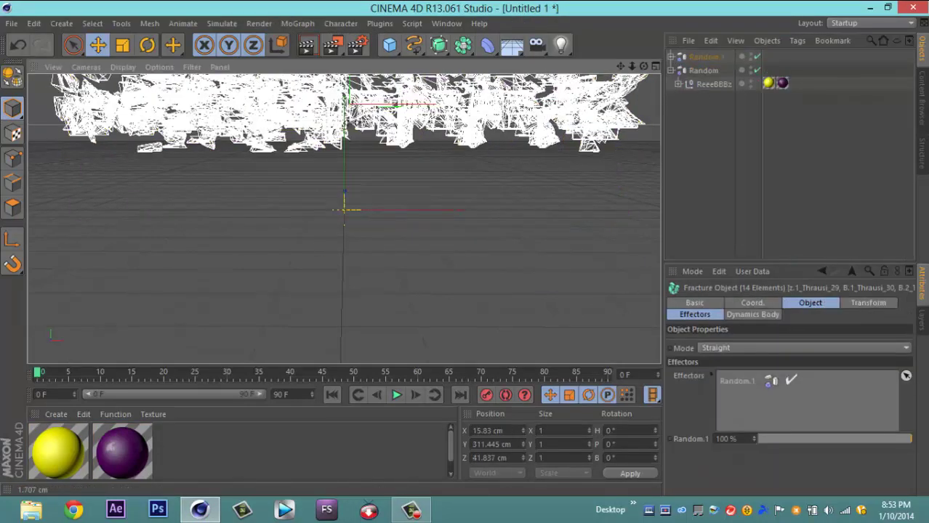
drag(404, 65, 404, 96)
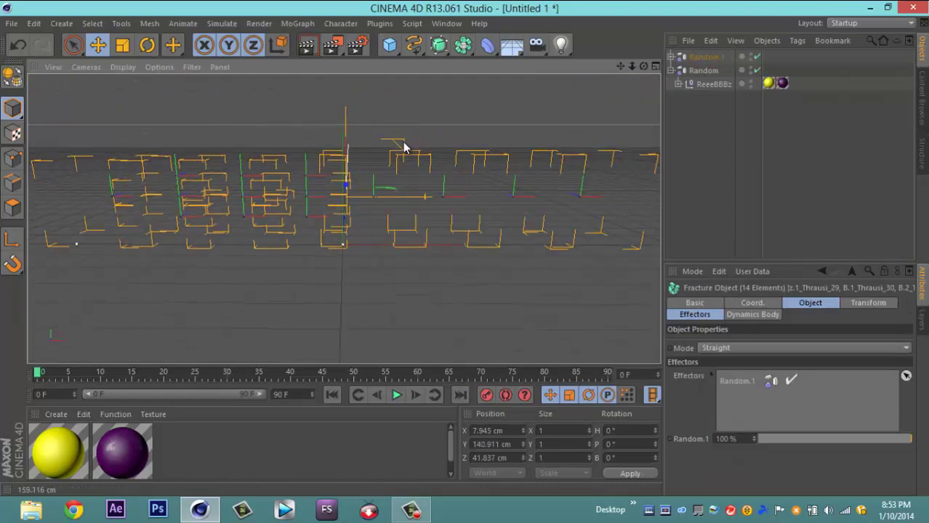
click(399, 186)
drag(399, 185, 472, 253)
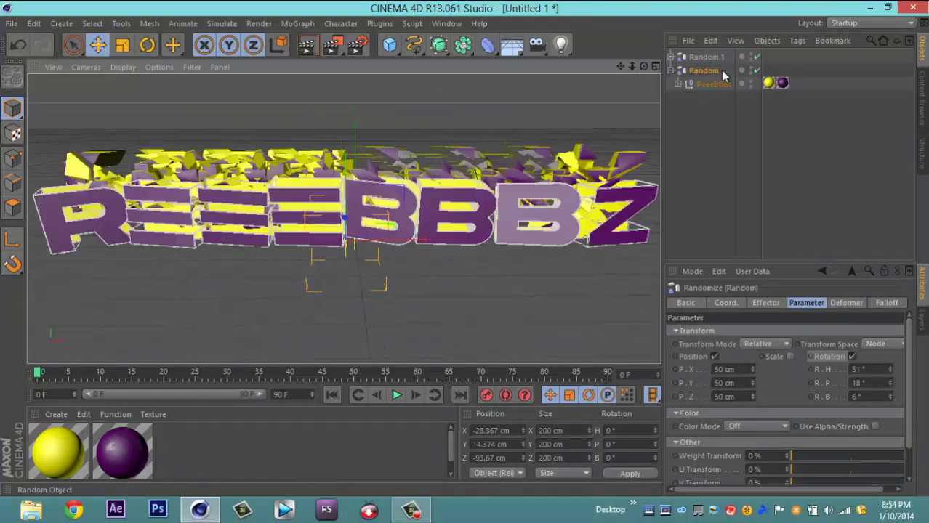
click(423, 183)
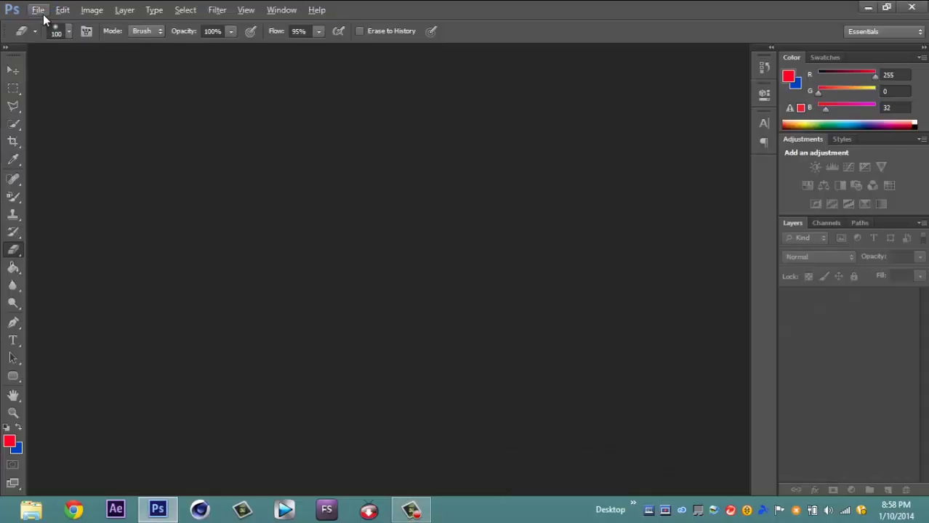
- Open the channel template file from the Graphics folder
key(ctrl+o)
double_click(377, 146)
double_click(514, 155)
double_click(404, 377)
- Open the rendered ReeeBBBz Happy Birthday image from the Cinema 4D folder
click(38, 10)
click(51, 38)
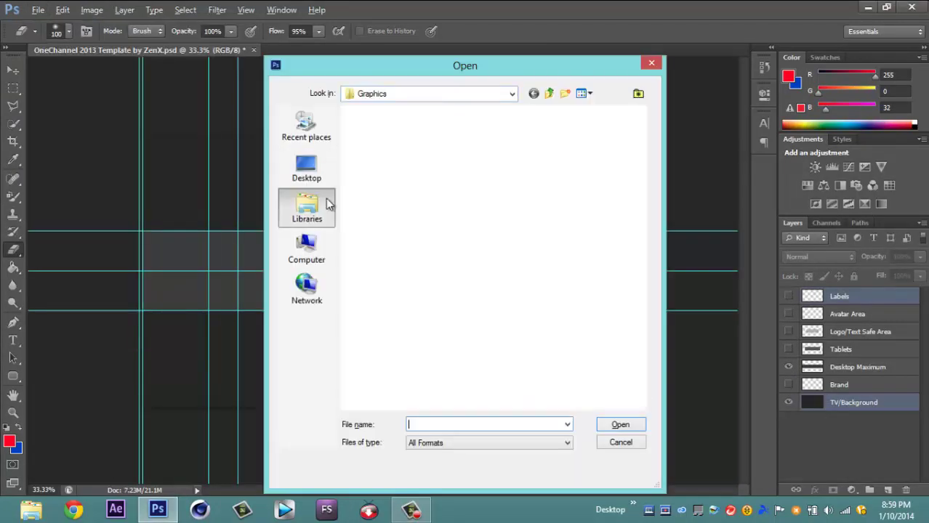
double_click(435, 137)
double_click(393, 319)
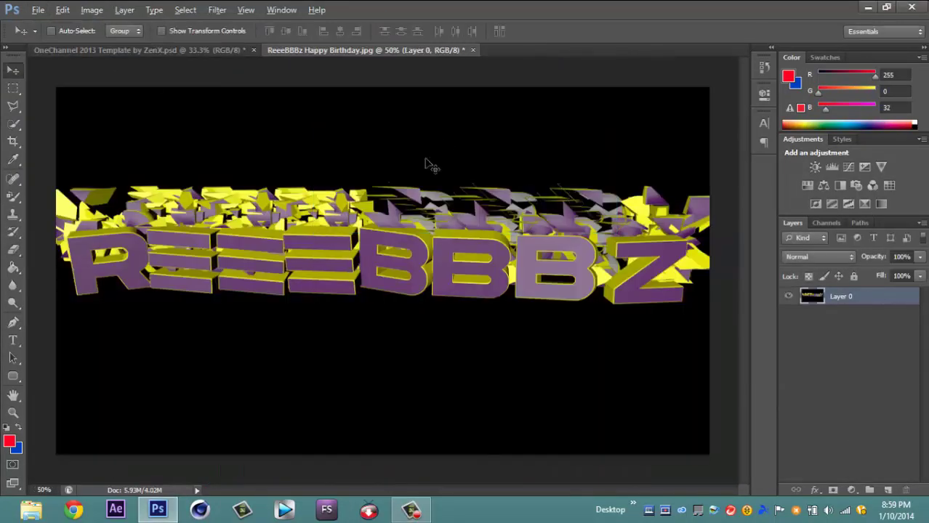
- Magic-erase the render's black background, then open the GFX pack ignoring missing fonts
key(e)
click(433, 354)
scroll(440, 261, up, 5)
scroll(439, 262, down, 3)
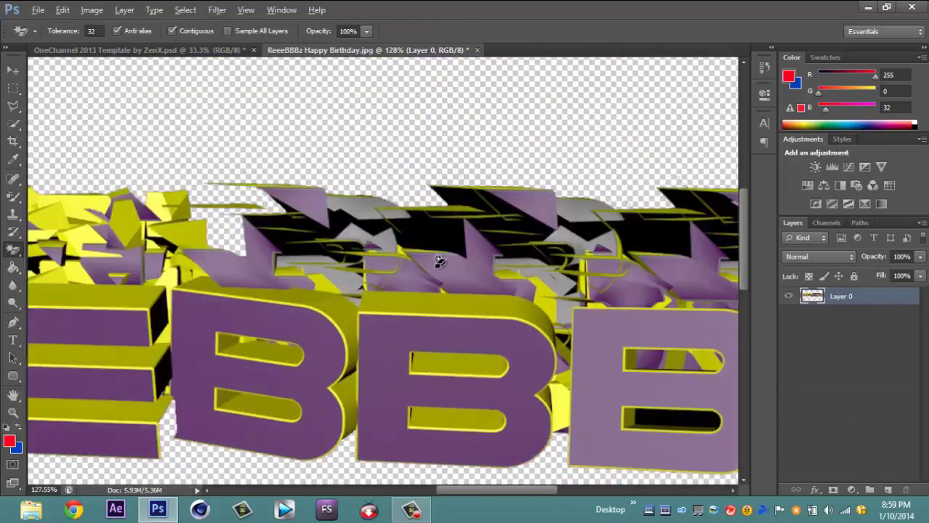
scroll(588, 376, down, 4)
scroll(553, 254, up, 2)
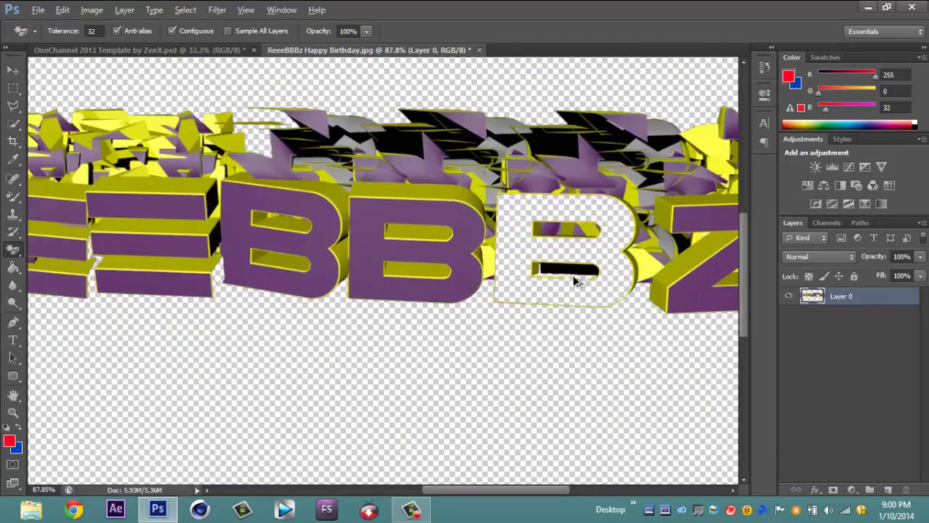
scroll(552, 255, up, 5)
scroll(675, 264, down, 7)
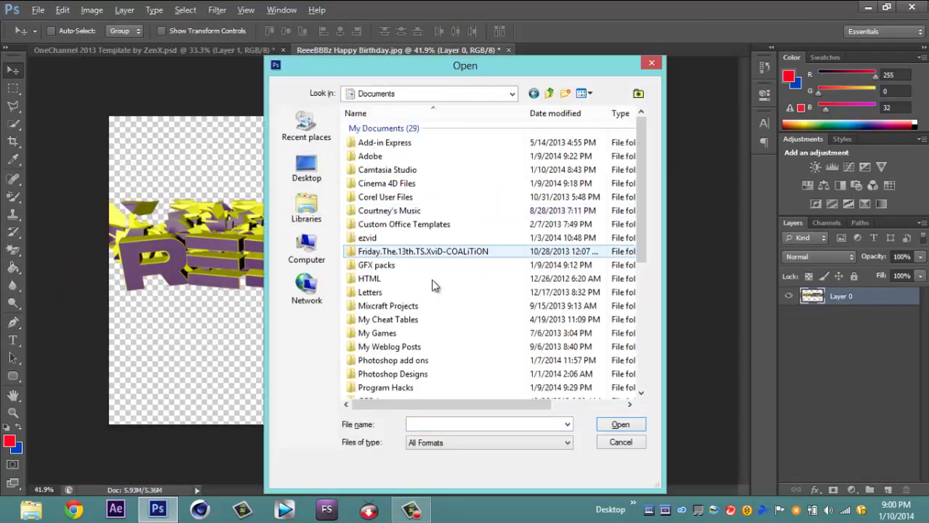
double_click(356, 327)
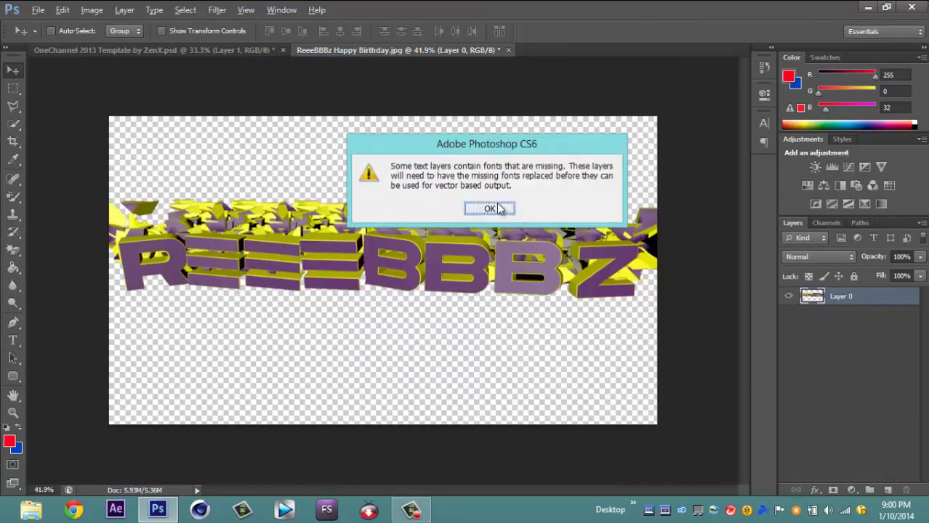
click(498, 207)
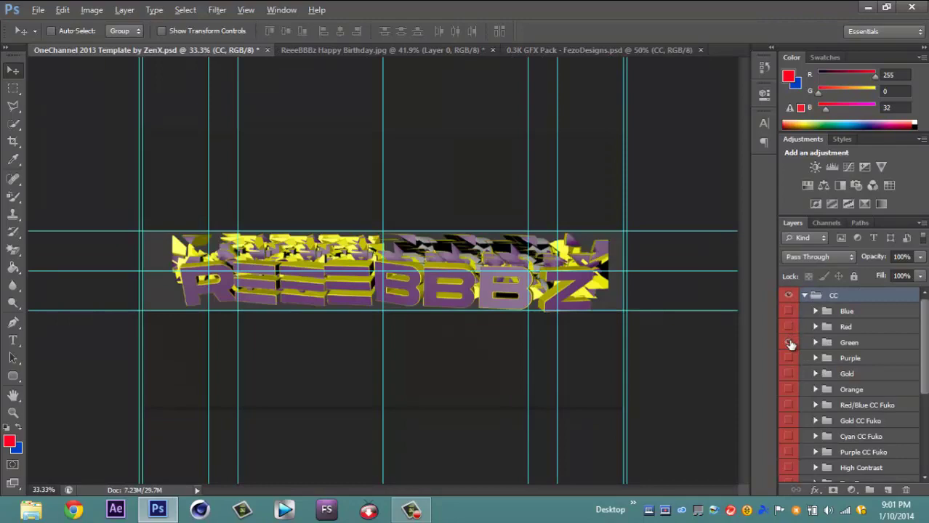
- Preview the Gold, High Contrast, Two Tone and Purple CC Fuko colour gradings
click(788, 382)
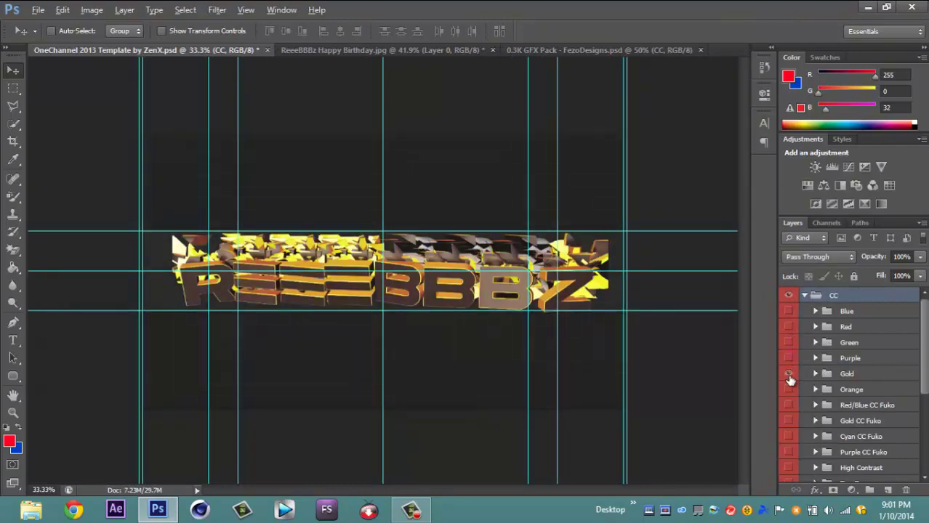
click(788, 421)
scroll(790, 428, down, 1)
click(788, 452)
drag(789, 452, 788, 469)
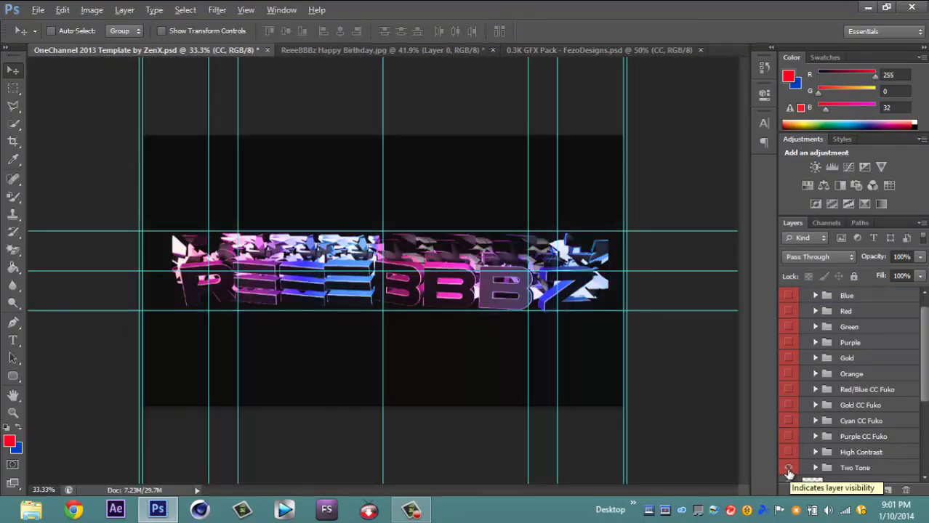
click(788, 451)
click(789, 405)
click(788, 436)
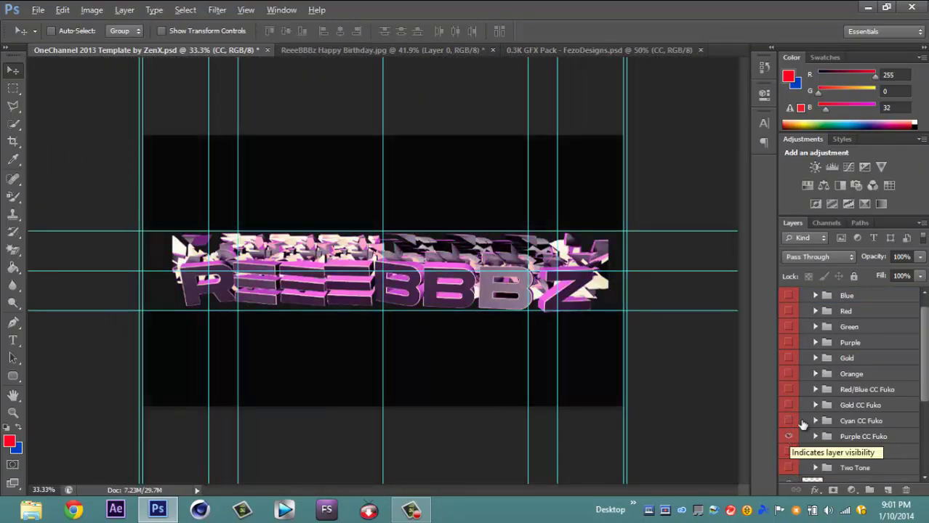
- Close the rendered Happy Birthday image without saving and return to the banner template
click(491, 50)
click(476, 201)
click(145, 50)
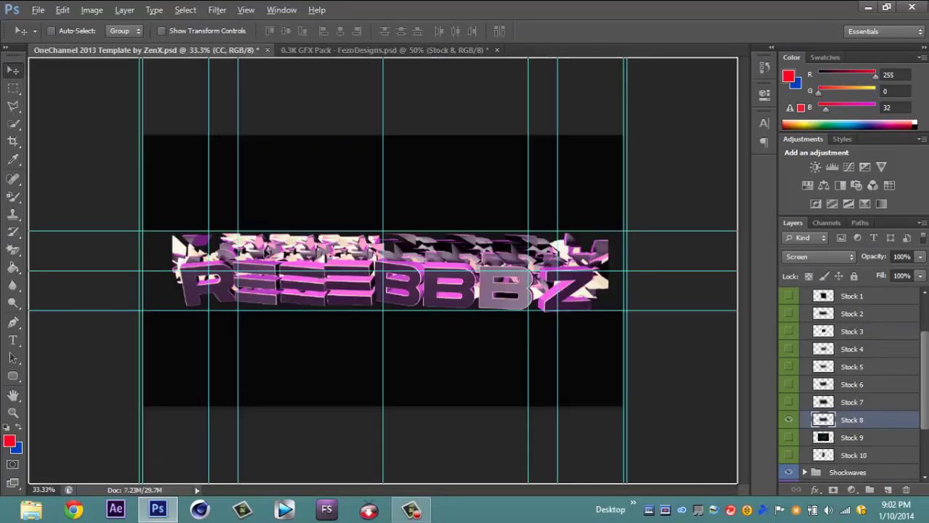
- Make copies of the Stock 8 texture layer and shift one across the banner text
key(ctrl+j)
key(ctrl+t)
key(Return)
key(ctrl+j)
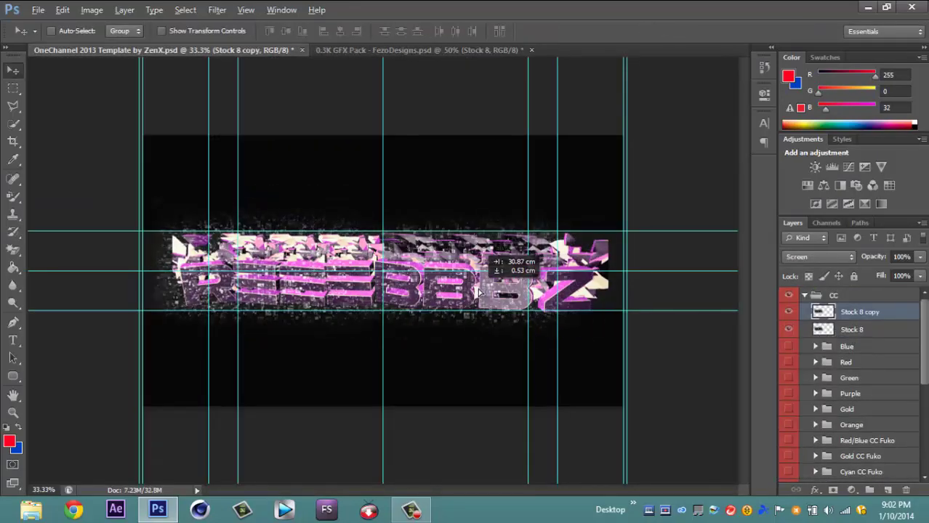
mouse_move(436, 276)
mouse_down()
mouse_move(597, 284)
mouse_move(614, 265)
mouse_up()
- Merge the three Stock 8 layers into one and set it to Screen blending
click(851, 347)
shift+click(862, 312)
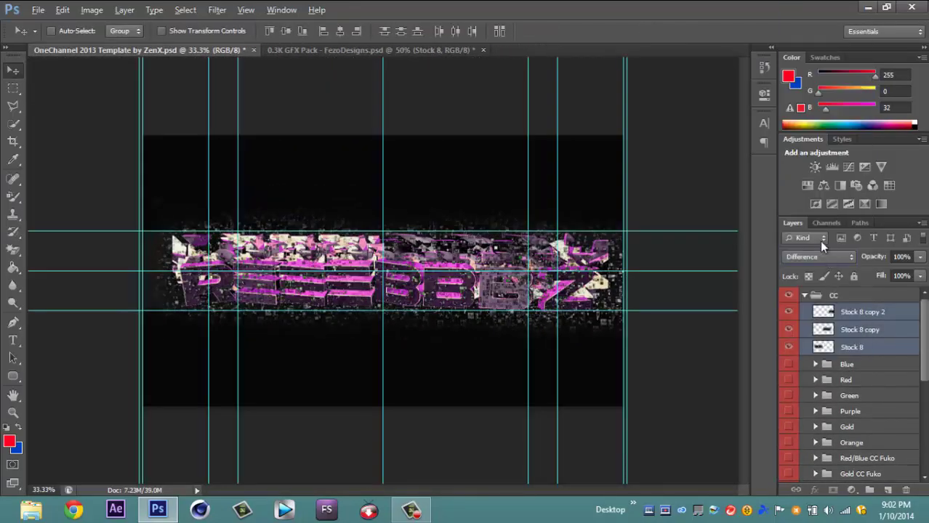
right_click(854, 330)
click(763, 331)
click(819, 256)
click(798, 114)
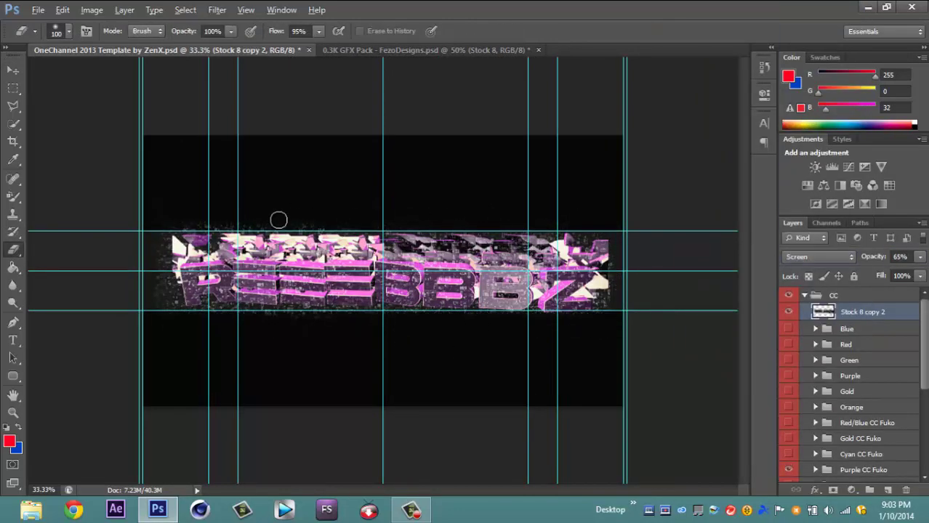
- Move Layer 1's content slightly upward on the banner
click(804, 295)
click(841, 312)
key(v)
drag(409, 299, 410, 288)
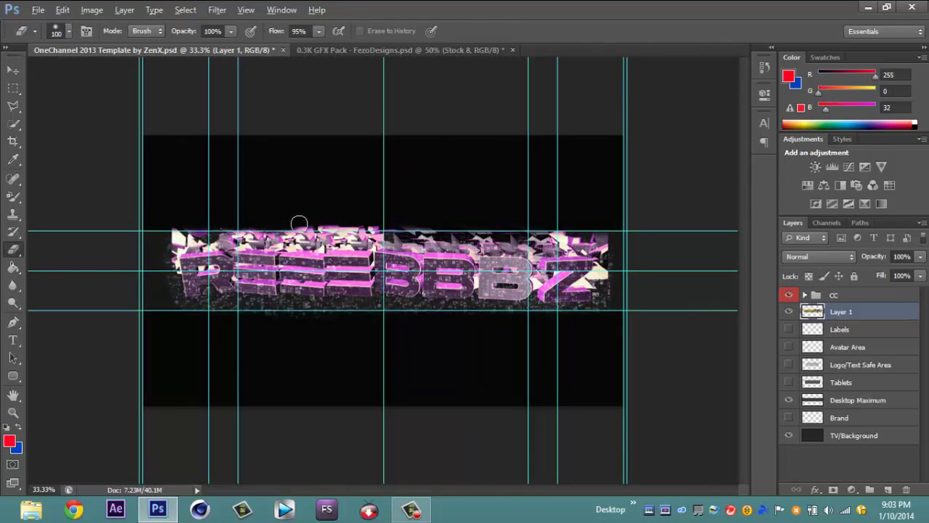
- Bring the Effects 14 bubbles from the 0.3K GFX Pack into the banner template
key(ctrl+Tab)
click(804, 410)
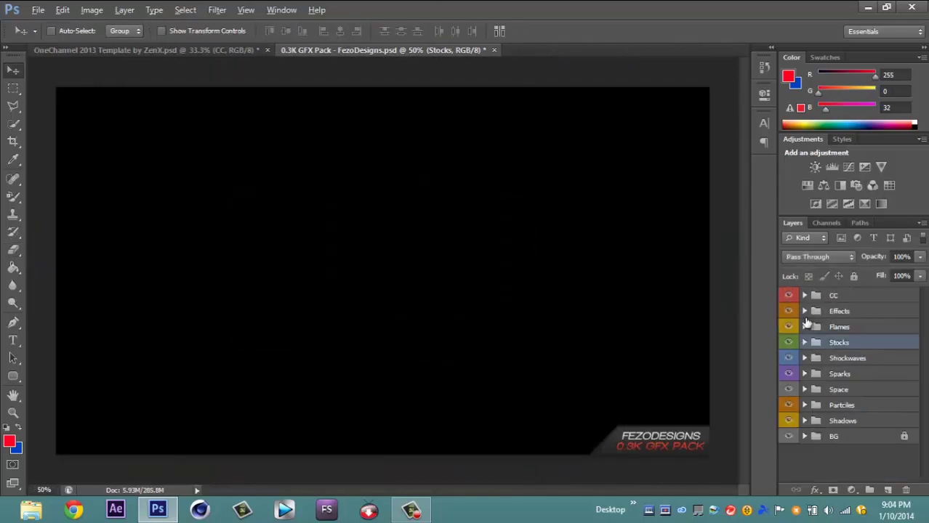
click(804, 312)
click(788, 393)
click(788, 322)
key(ctrl+Tab)
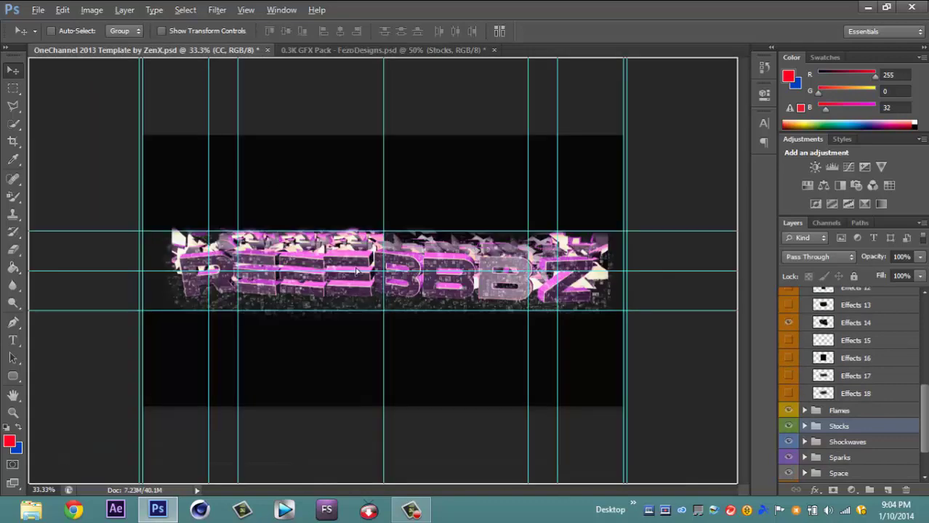
key(ctrl+Tab)
mouse_move(394, 239)
mouse_down()
mouse_move(206, 47)
mouse_move(287, 232)
mouse_up()
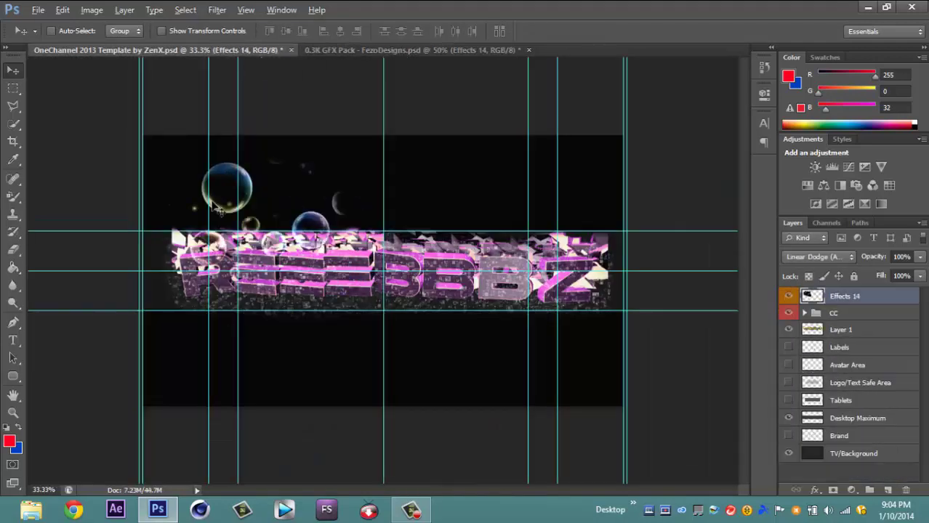
- Duplicate the bubbles, rotate a copy about -19° and place copies above the text
key(ctrl+t)
key(Return)
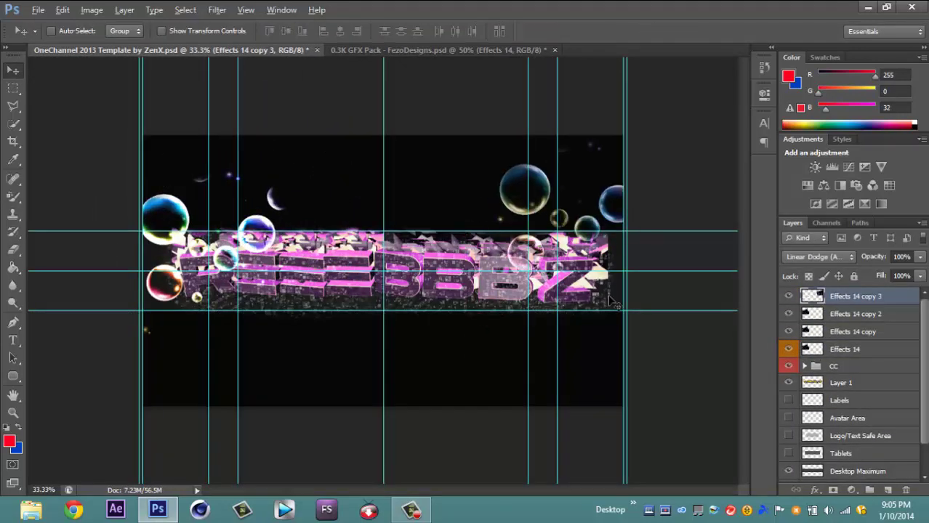
key(ctrl+t)
drag(612, 301, 662, 295)
drag(251, 238, 502, 195)
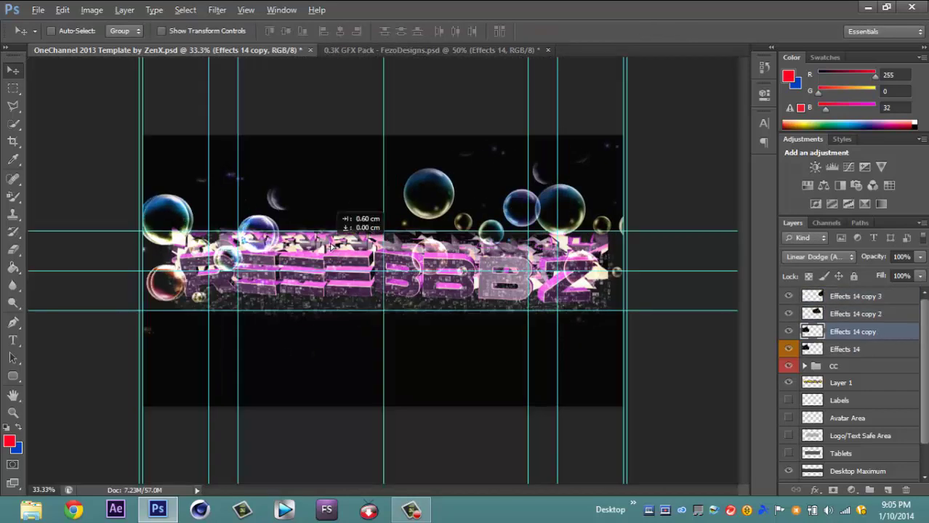
drag(363, 218, 393, 183)
- Merge the bubble layers into one and set it to Screen blending
right_click(13, 249)
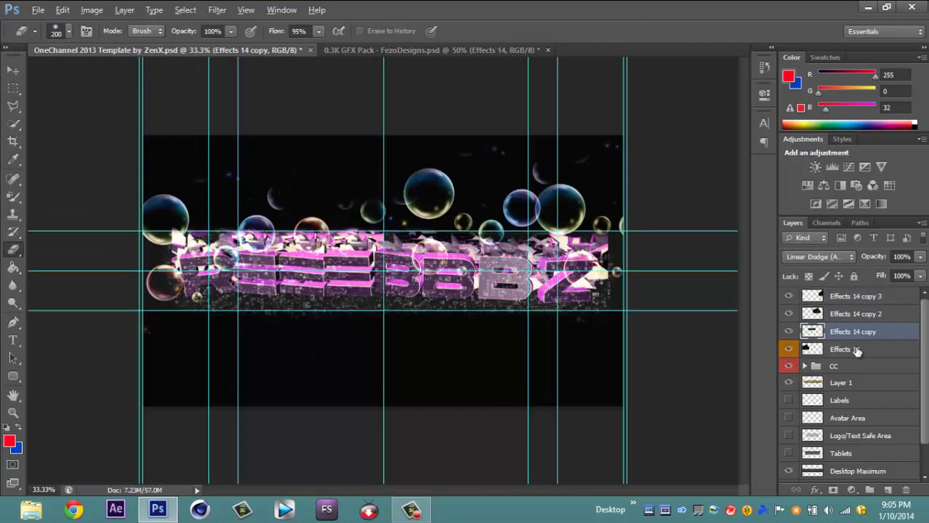
shift+click(856, 296)
right_click(856, 295)
click(799, 331)
click(819, 257)
click(813, 118)
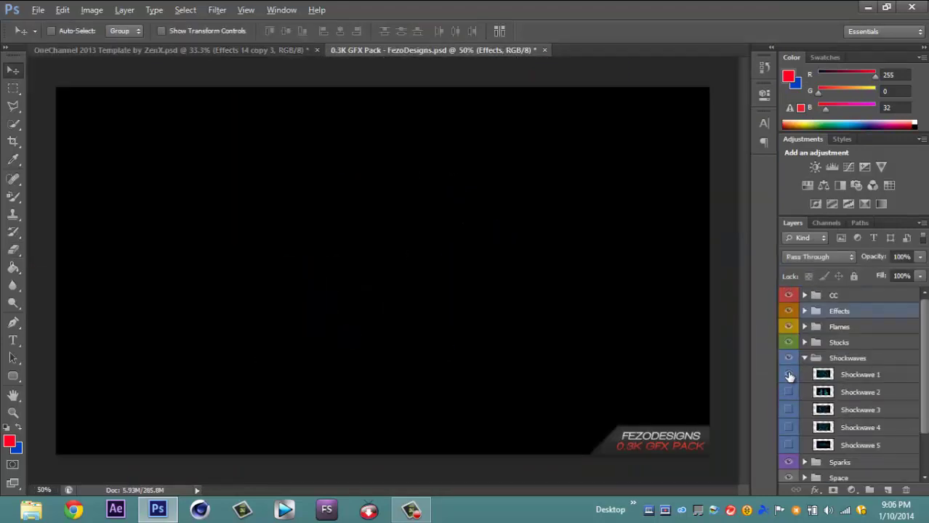
- Drag a smoke cloud from the GFX pack's Shadows group into the banner template
click(789, 376)
click(803, 343)
click(803, 342)
key(ctrl+0)
click(804, 421)
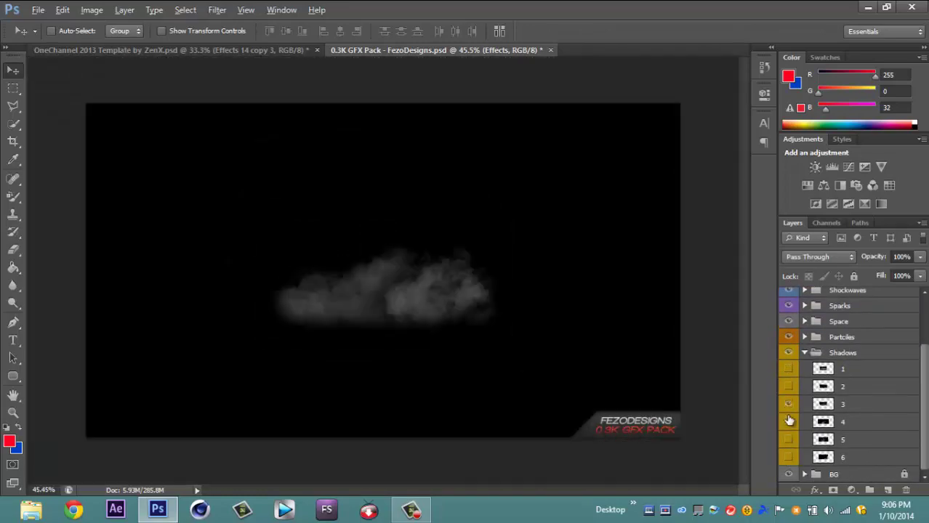
drag(836, 365, 601, 307)
- Rotate the cloud into place at the banner's right end, then bring up the Open dialog
click(410, 511)
key(ctrl+t)
drag(636, 231, 663, 256)
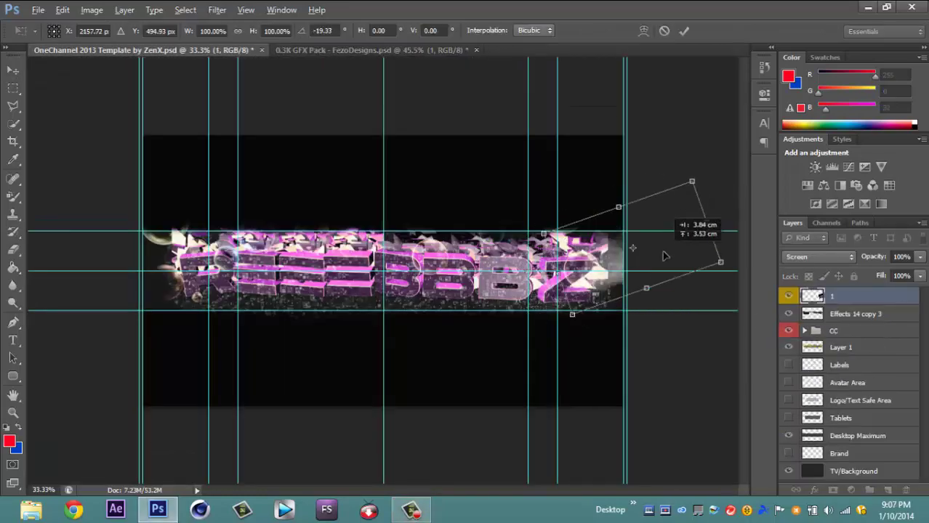
click(818, 256)
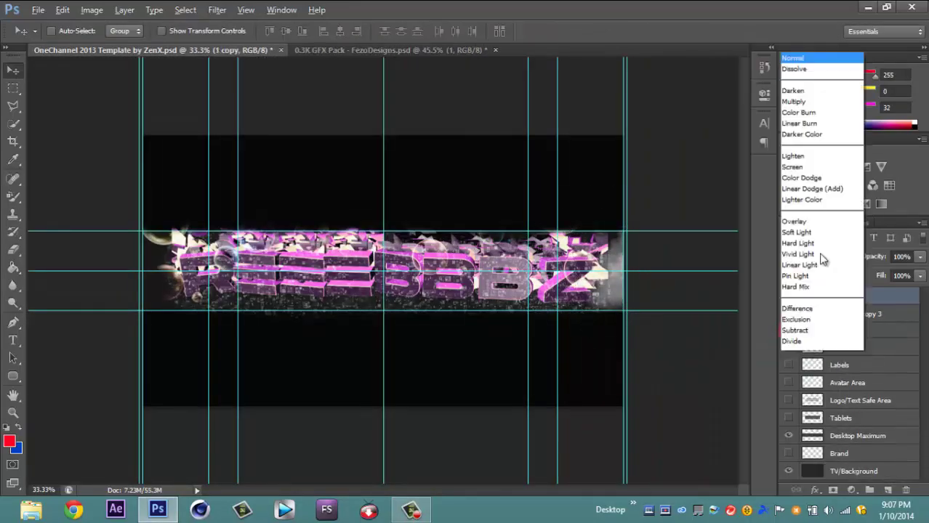
key(Escape)
key(ctrl+o)
- Open Upgraded BG Shizz.psd and drag its Simple BG flare into the banner template
key(alt+Left)
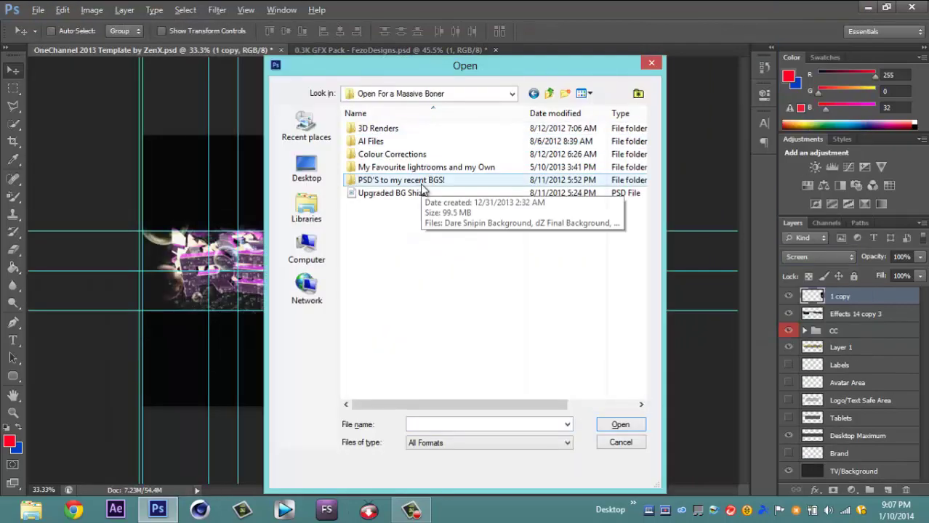
double_click(364, 206)
key(BackSpace)
double_click(369, 247)
click(805, 311)
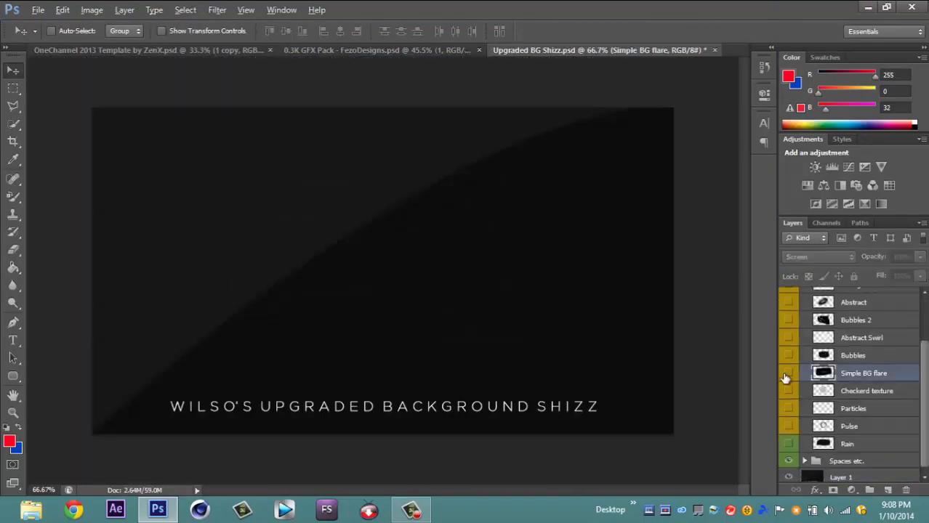
drag(843, 375, 166, 290)
- Rotate the flare across the banner and add repositioned copies, one rotated about -73°
drag(384, 185, 218, 109)
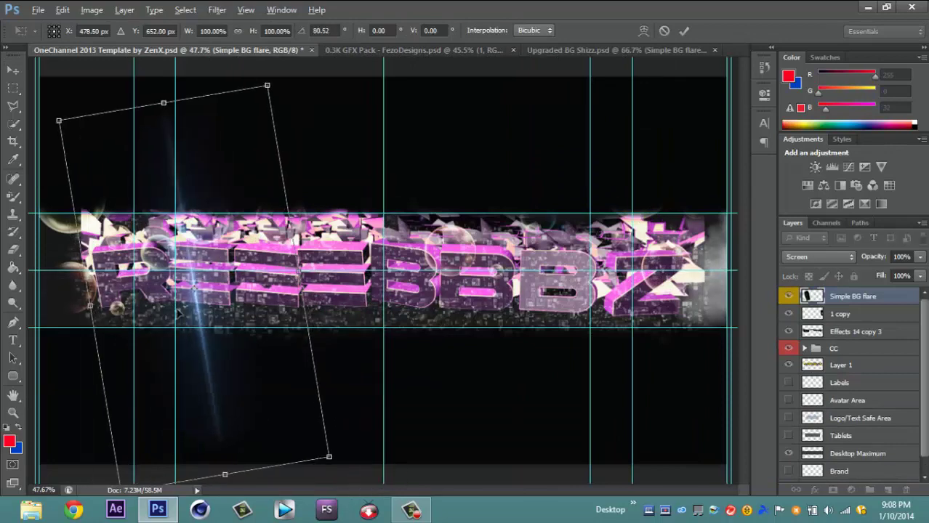
key(Return)
key(ctrl+j)
drag(138, 354, 213, 354)
key(ctrl+t)
drag(425, 399, 422, 175)
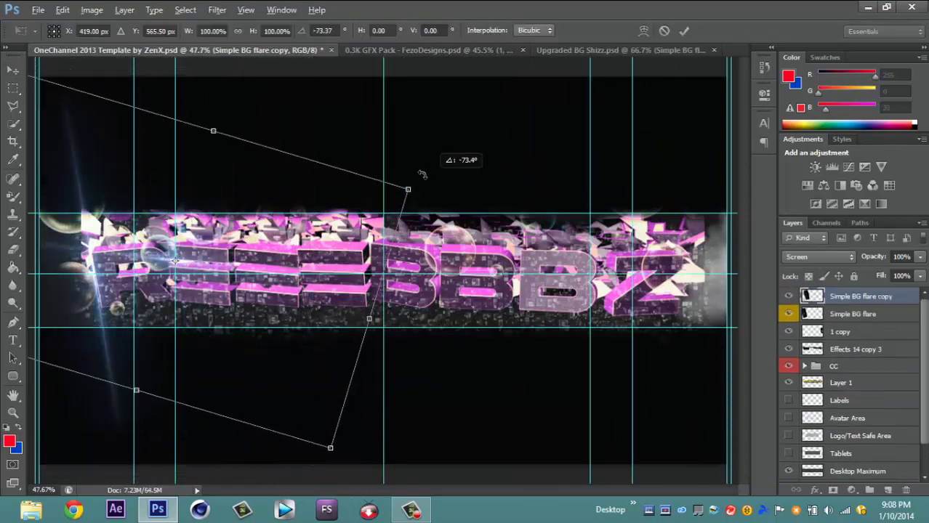
key(Return)
key(ctrl+j)
mouse_move(215, 278)
mouse_down()
mouse_move(210, 289)
mouse_move(270, 312)
mouse_up()
- Add more flare copies, reshaping and rotating each across the banner under the text
key(ctrl+j)
key(ctrl+j)
key(ctrl+j)
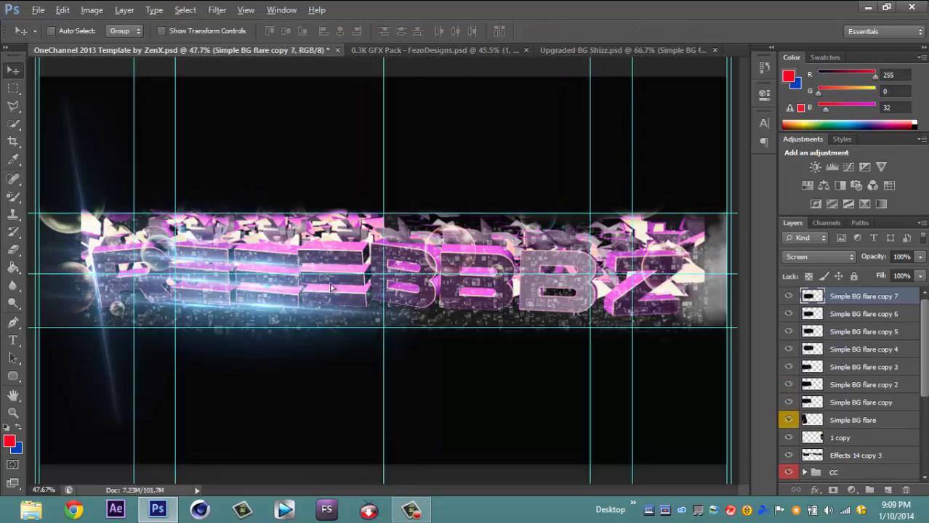
key(ctrl+t)
drag(367, 295, 407, 258)
key(Return)
key(ctrl+j)
key(ctrl+t)
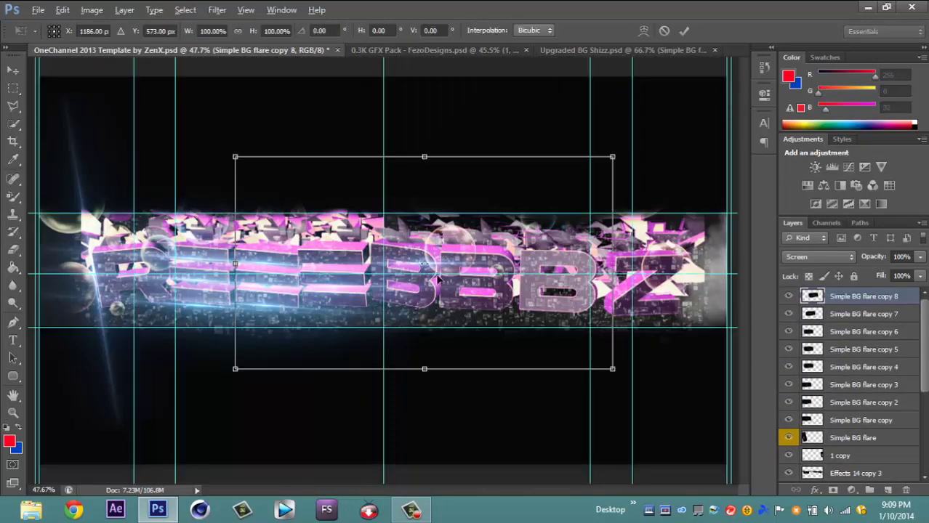
key(Return)
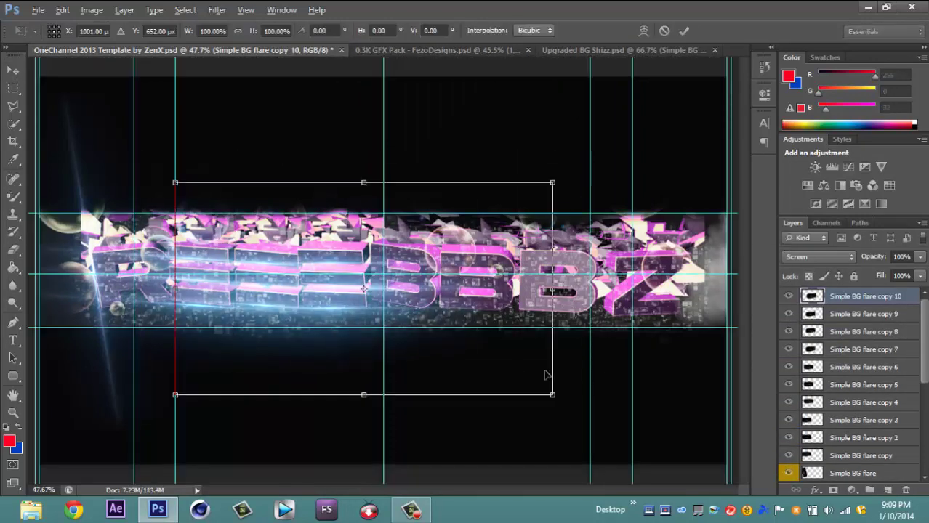
drag(546, 375, 276, 469)
key(Return)
key(ctrl+j)
drag(176, 223, 440, 283)
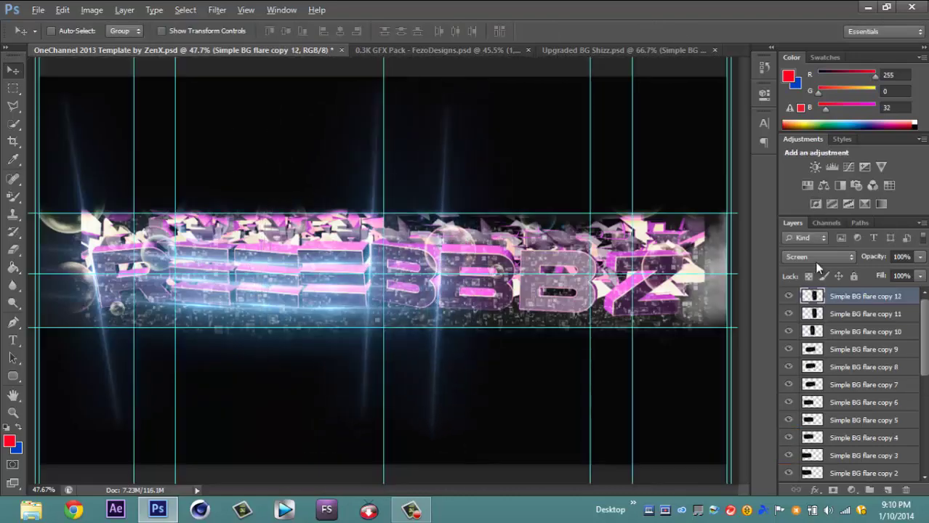
- Duplicate the flare further, shifting one copy right and rotating another about 89°
key(ctrl+j)
drag(518, 288, 659, 288)
drag(511, 409, 421, 149)
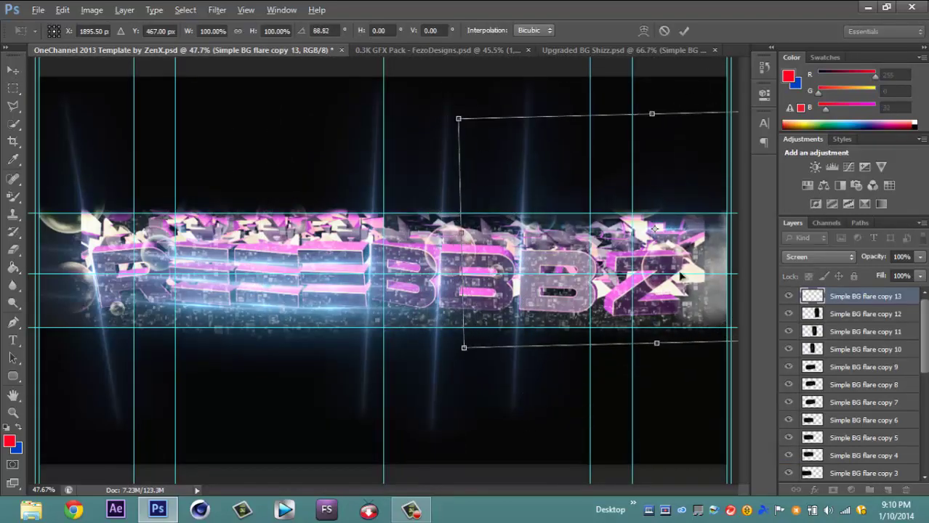
key(Return)
key(ctrl+j)
key(ctrl+t)
scroll(587, 445, up, 3)
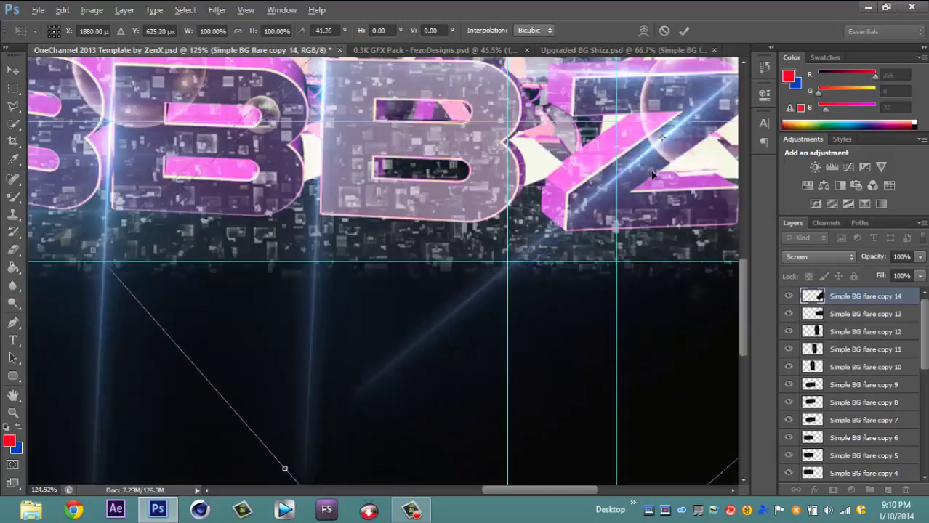
key(Return)
scroll(513, 289, down, 3)
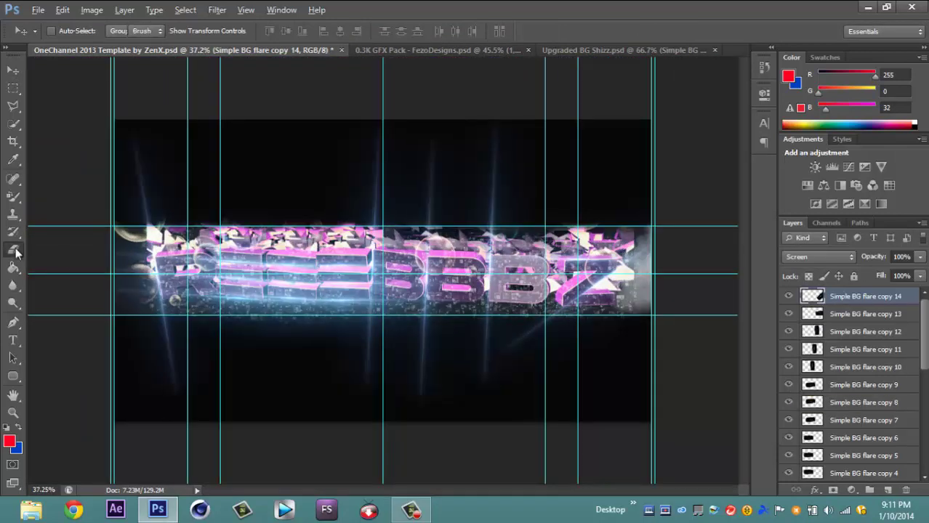
- Set the top flare layer to Screen blend mode at 70% opacity
click(16, 251)
shift+click(865, 437)
right_click(812, 312)
click(814, 258)
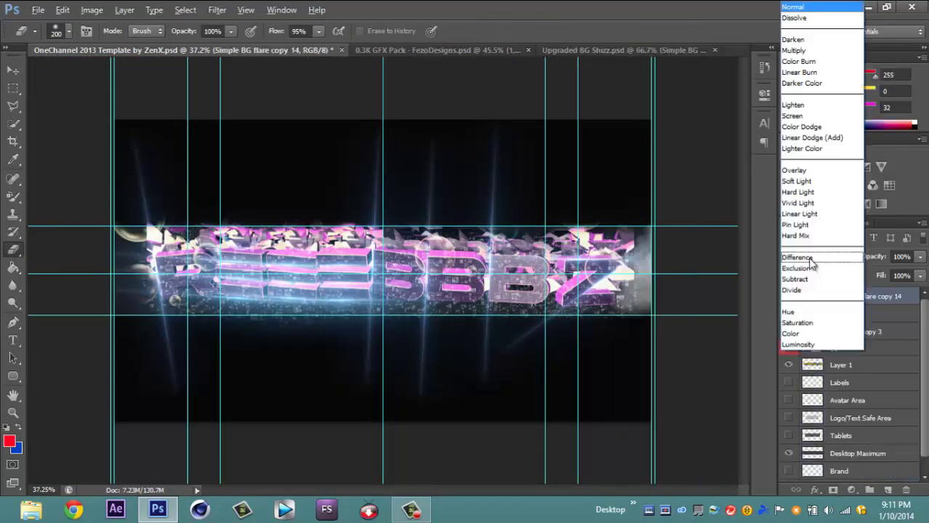
click(791, 115)
text(70)
key(Return)
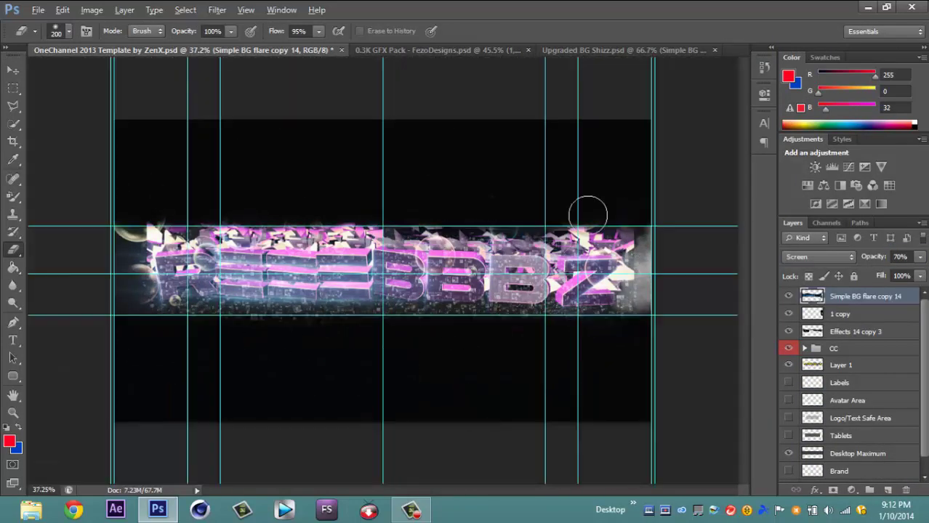
- Bring the blue flare from Upgraded BG Shizz into the banner and add a copy rotated upward
click(621, 50)
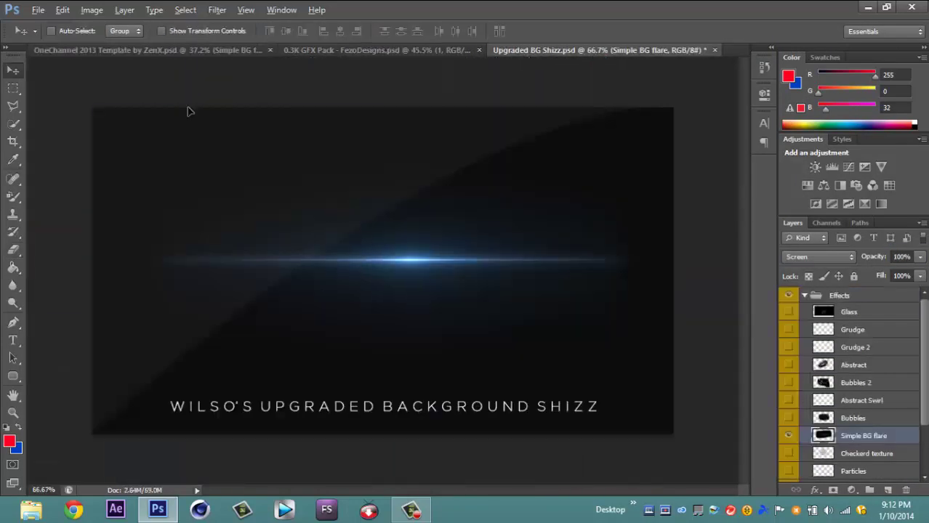
drag(187, 109, 182, 109)
scroll(402, 205, up, 3)
key(ctrl+j)
key(ctrl+t)
alt+scroll(399, 204, down, 2)
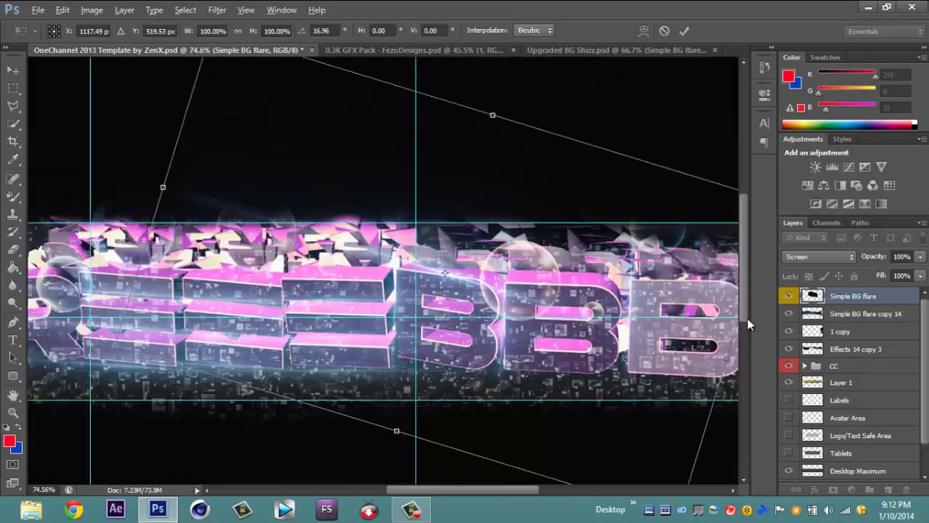
drag(486, 291, 486, 133)
key(Return)
key(ctrl+semicolon)
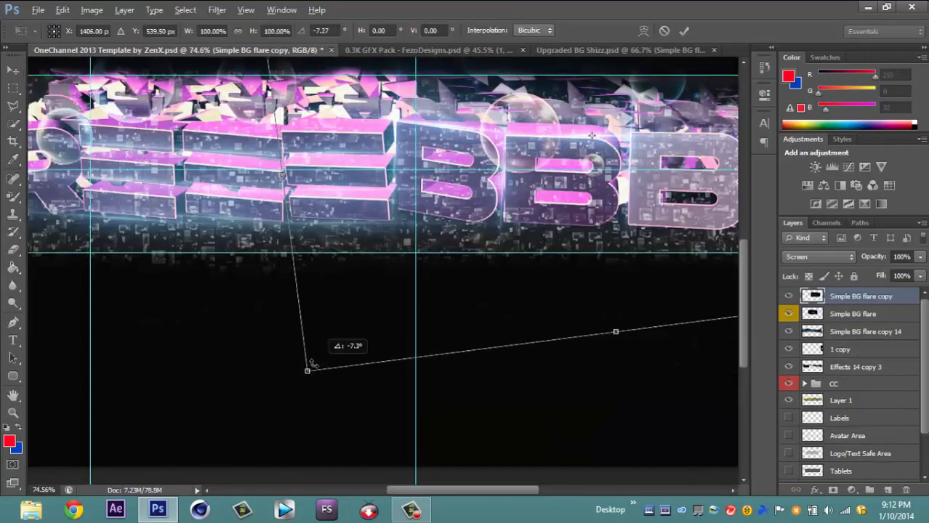
key(Return)
- Duplicate and merge the flare layers, then blend the merged layer in Screen mode
key(ctrl+j)
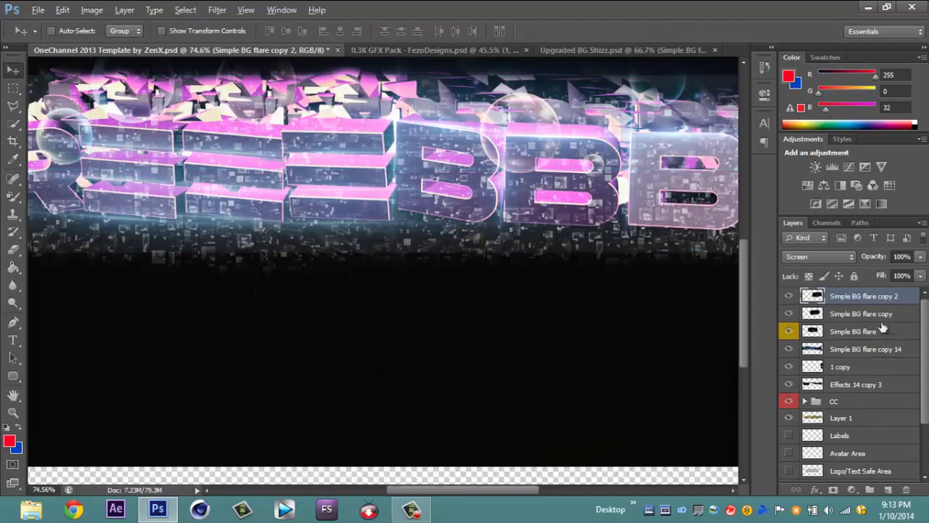
key(ctrl+e)
click(817, 257)
click(807, 114)
alt+scroll(436, 276, down, 3)
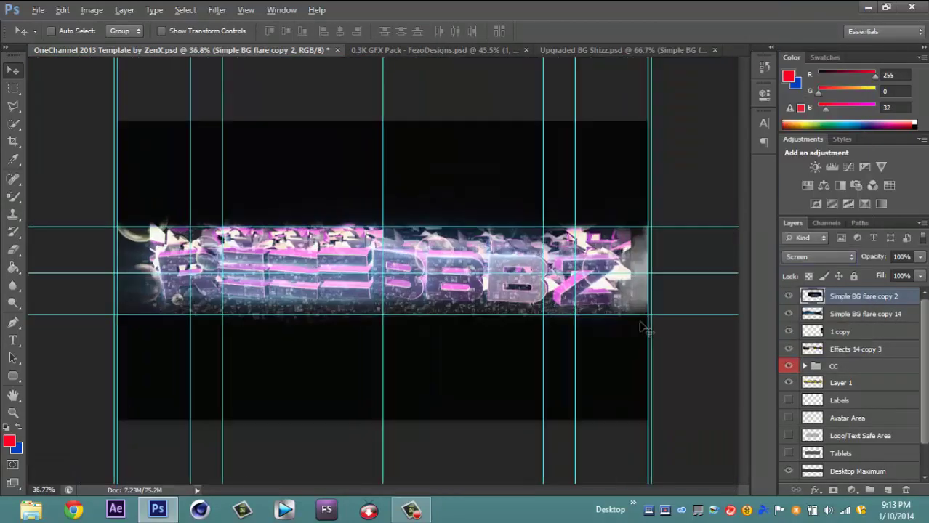
- Create a new layer with the birthday text and set it in the Ancient Geek font
click(888, 491)
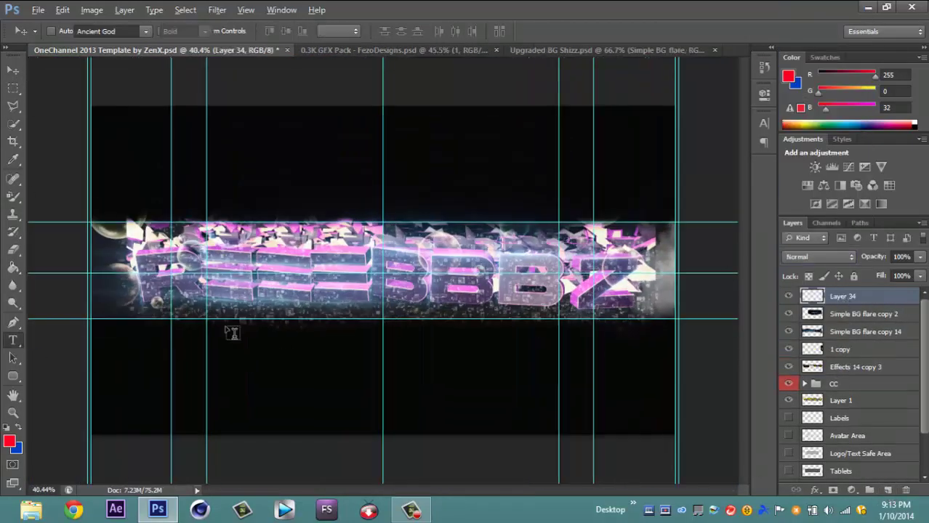
text(HAPY)
key(ctrl+a)
click(109, 31)
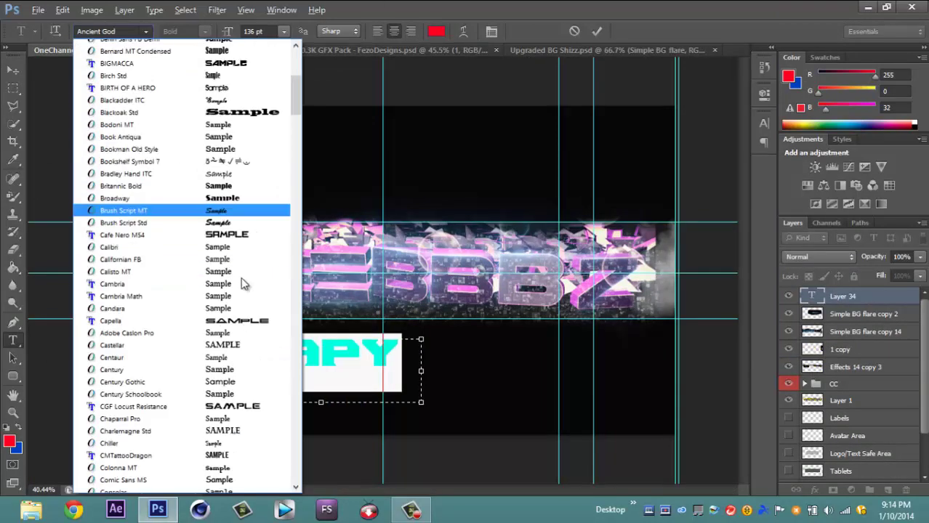
scroll(203, 218, up, 10)
scroll(204, 164, down, 5)
key(Escape)
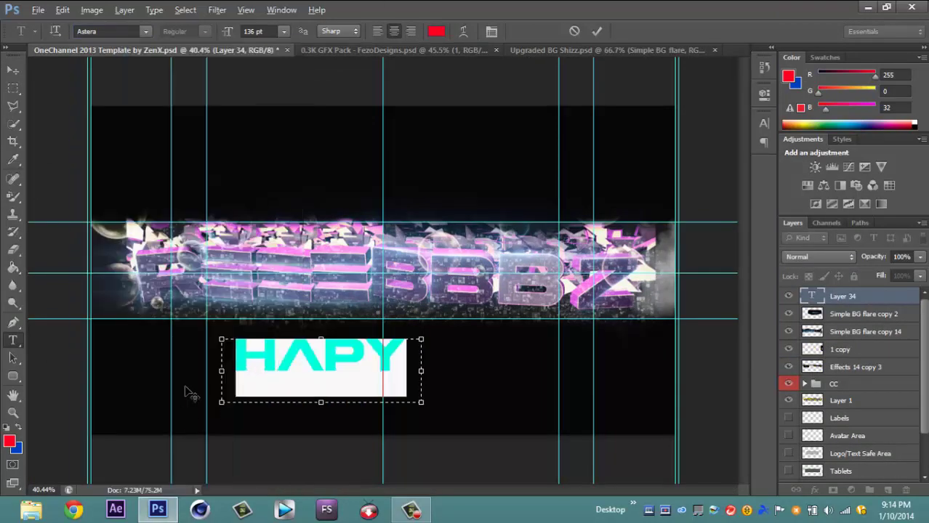
click(145, 31)
click(127, 180)
click(145, 32)
click(168, 87)
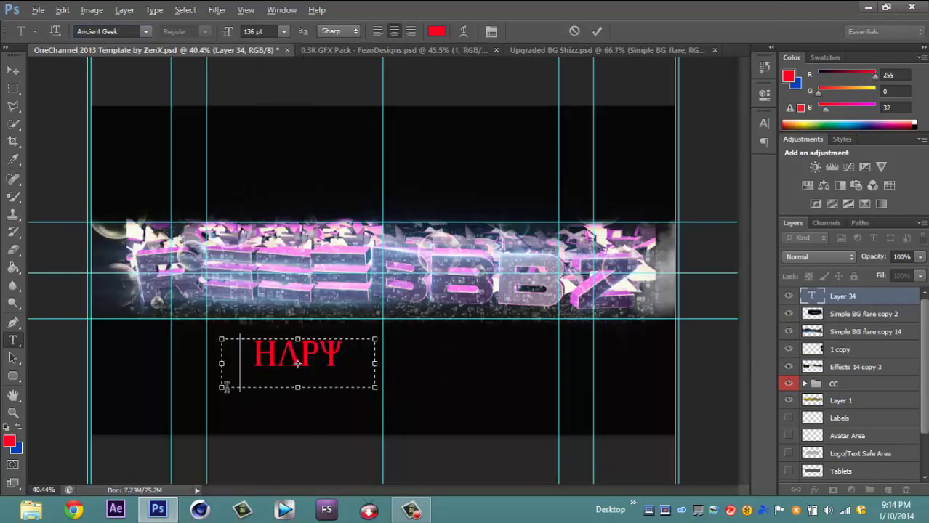
- Colour the text purple and give it a gold Stroke layer style
click(436, 31)
click(603, 207)
double_click(894, 296)
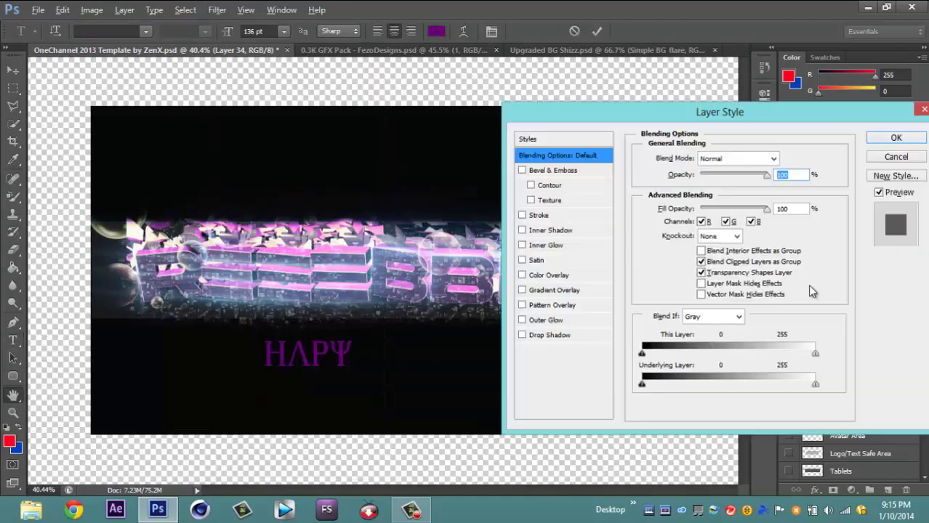
click(538, 215)
click(676, 251)
click(549, 207)
key(Return)
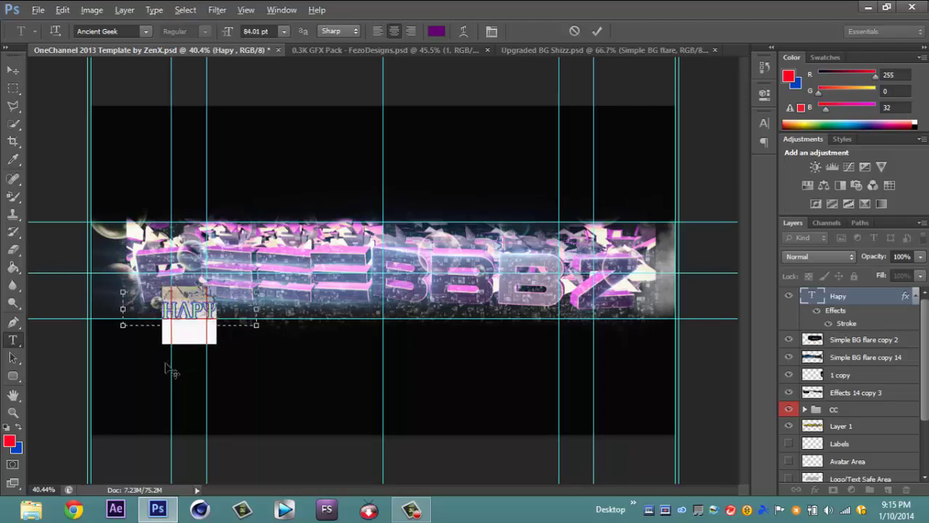
- Adjust the Hapy and Birthday text layers, placing the name beside HAPPY BIRTHDAY
click(815, 301)
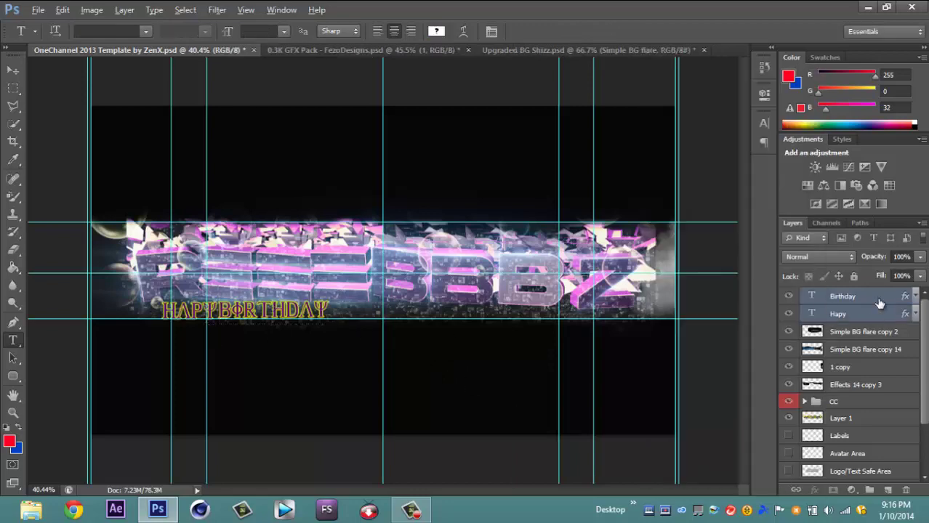
click(847, 311)
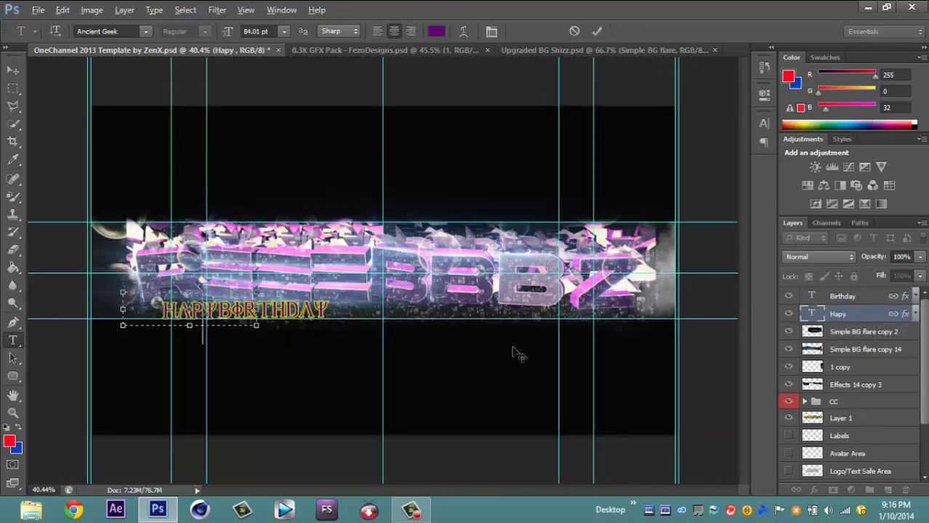
click(183, 309)
text(P)
click(151, 335)
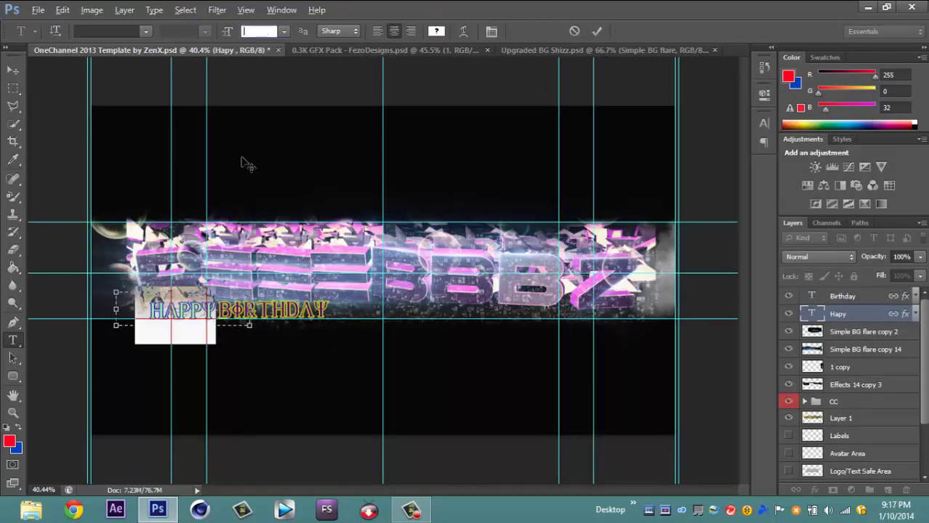
click(842, 296)
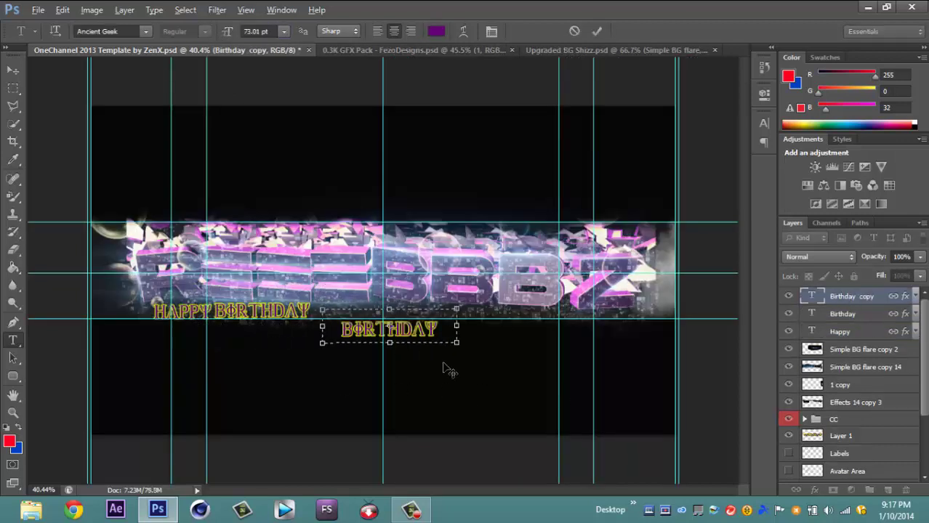
drag(434, 397, 390, 371)
text(BY HYTR)
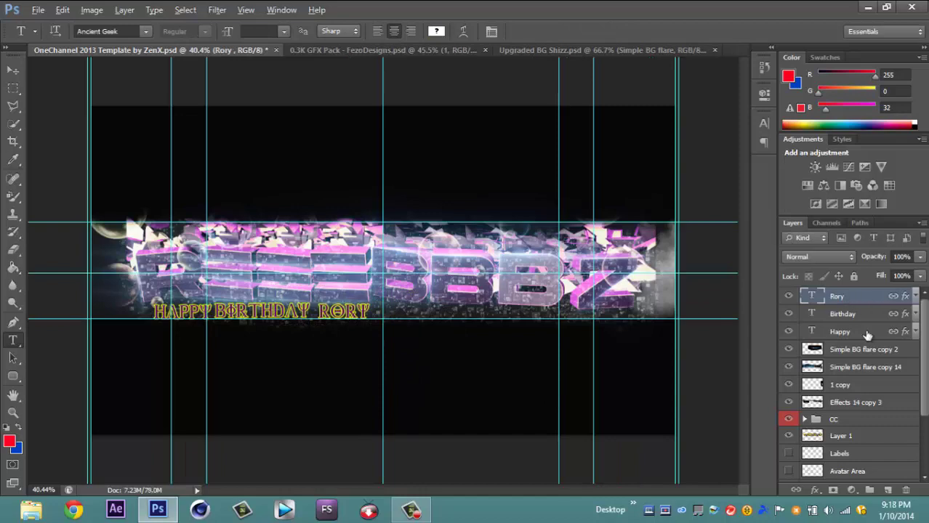
- Set the credit line in a graffiti font and commit the text
click(146, 31)
scroll(218, 269, down, 10)
click(145, 401)
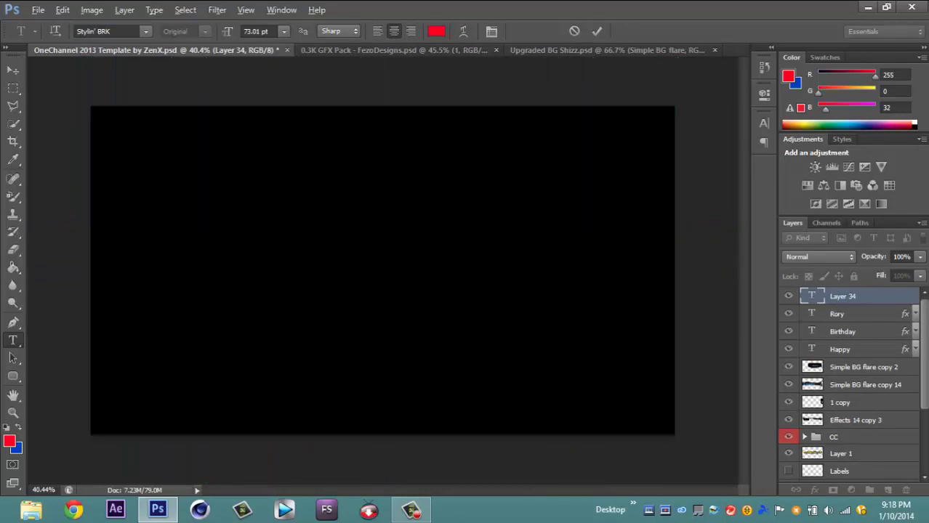
click(836, 314)
click(915, 314)
click(915, 297)
click(842, 296)
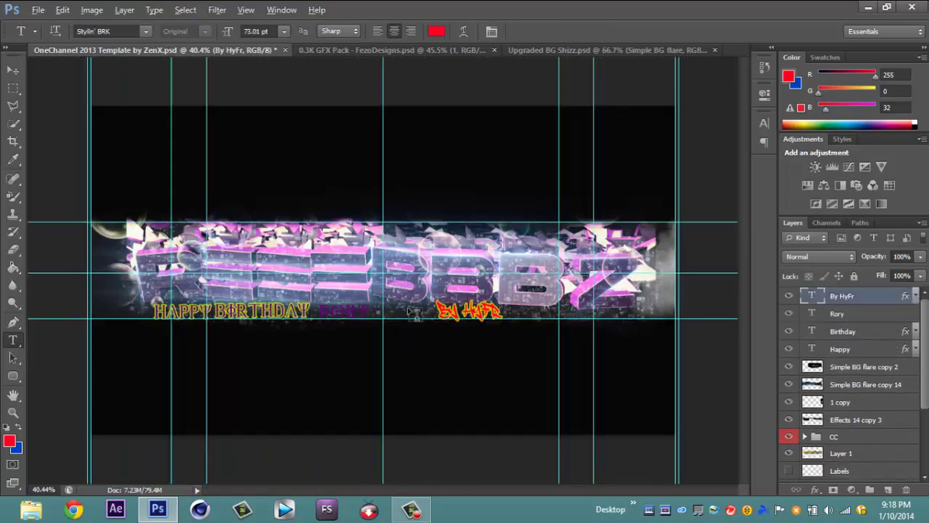
click(915, 296)
- Give the credit line purple text with a stroke outline, then preview the finished banner
click(435, 31)
key(Return)
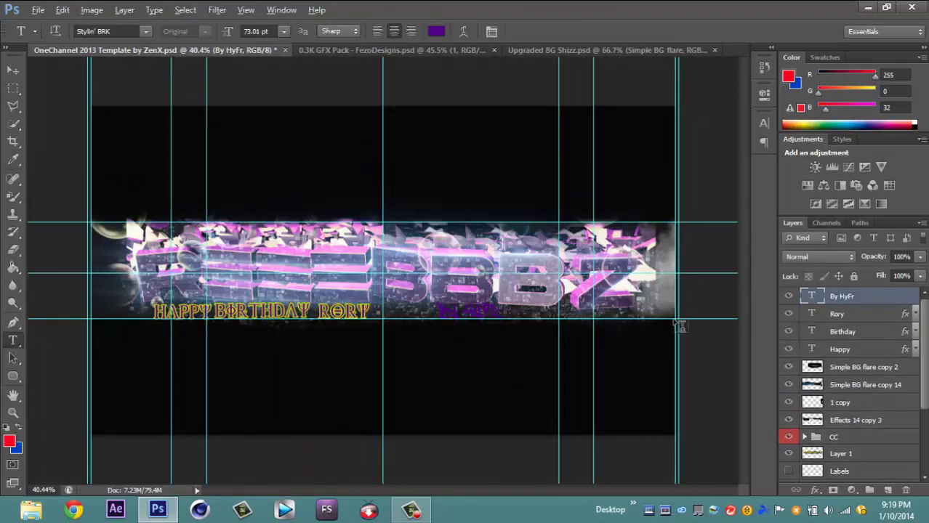
click(436, 31)
click(576, 207)
double_click(894, 295)
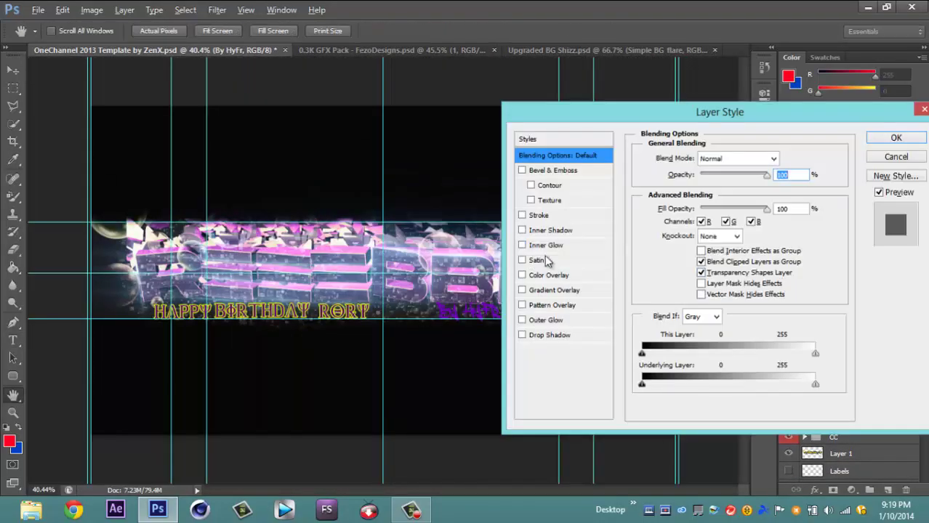
click(541, 218)
click(674, 250)
key(Return)
key(Return)
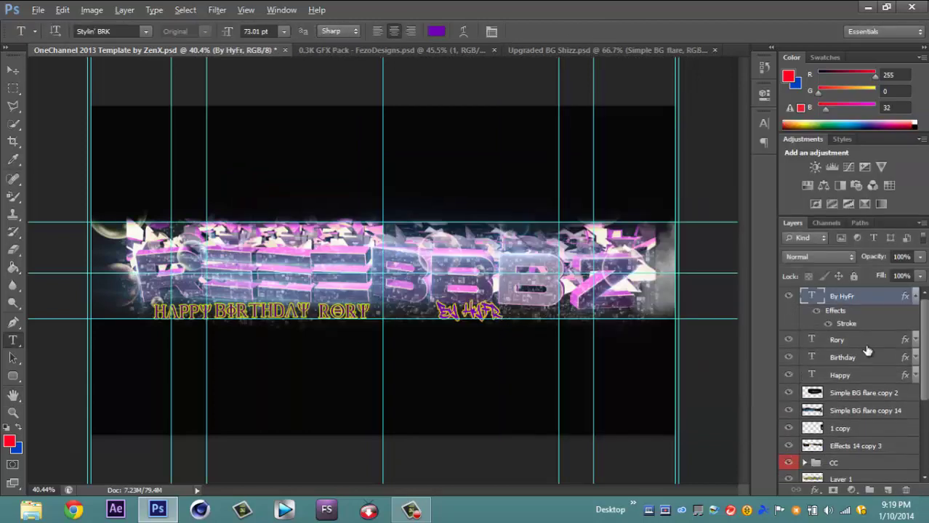
click(915, 296)
double_click(811, 296)
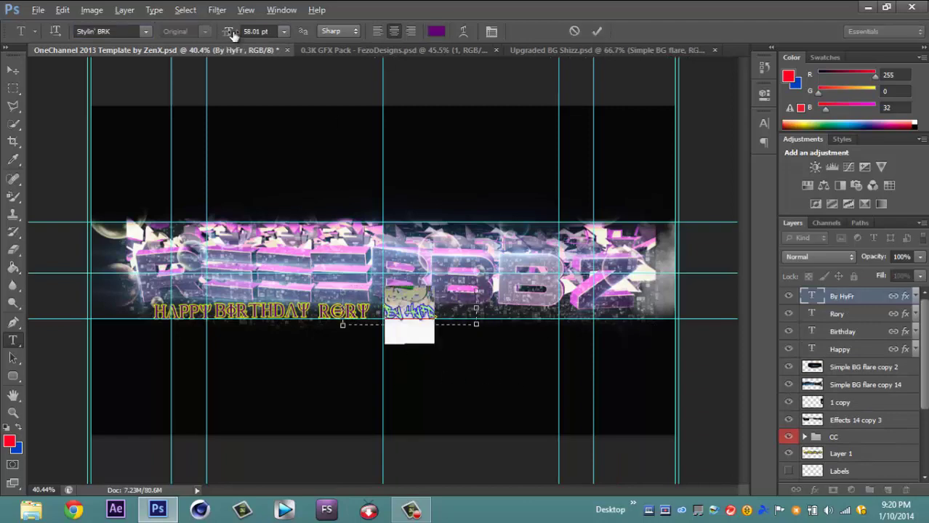
key(ctrl+Return)
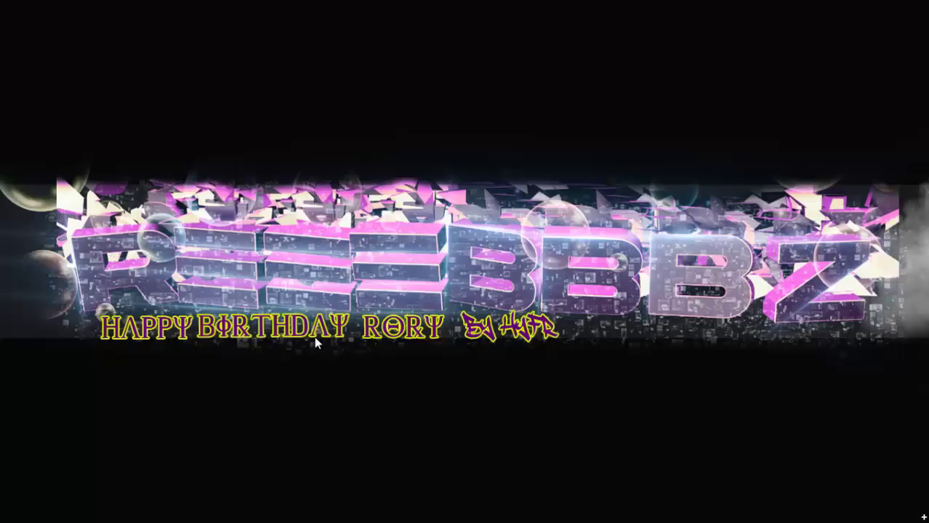
key(Escape)
- Launch Notepad by searching 'no' from Start and maximise its window
key(super)
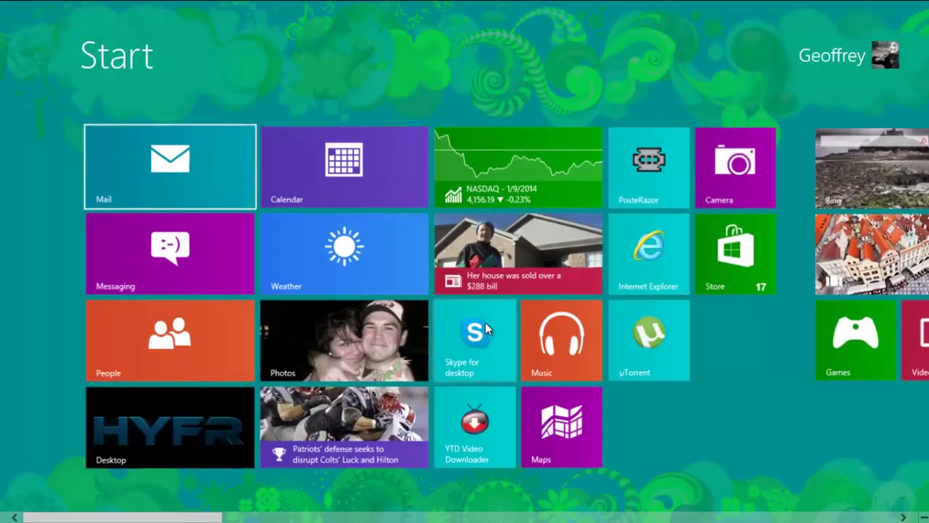
text(note)
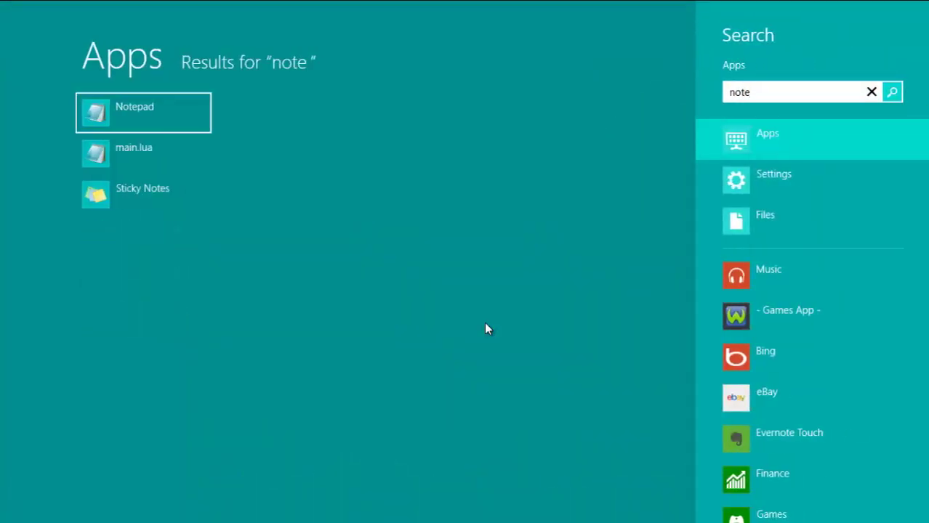
key(Return)
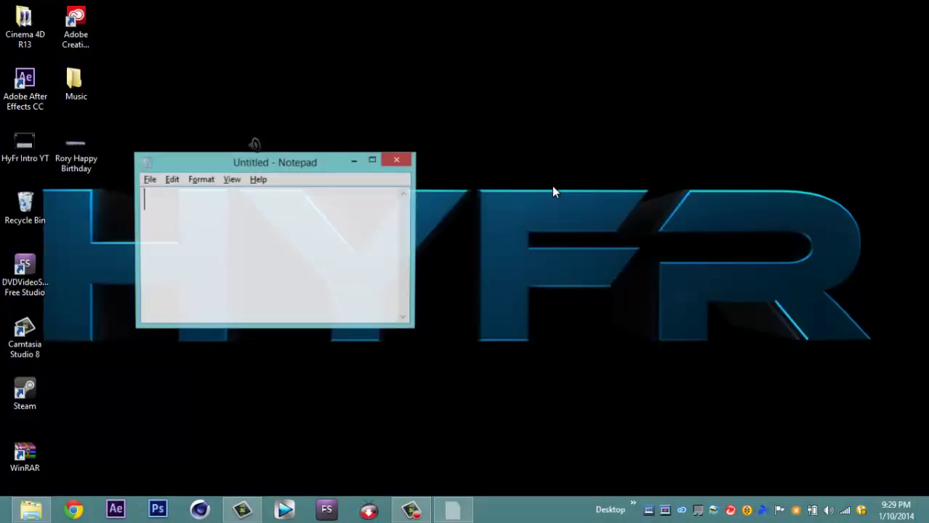
click(374, 157)
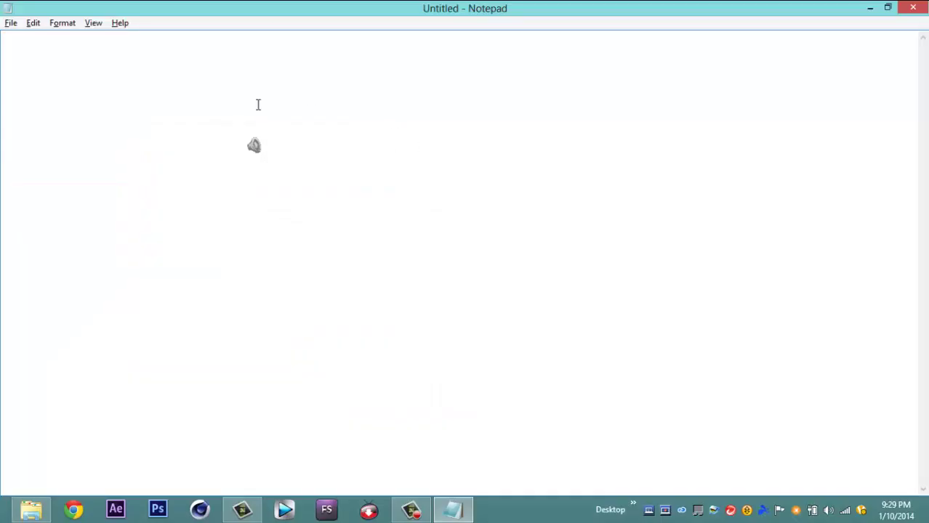
- Type a three-line birthday message to the recipient, ending 'Hope you had the meanest tu meke day cuz :D'
text(H)
text(apppp)
key(BackSpace)
key(BackSpace)
text(y Bir)
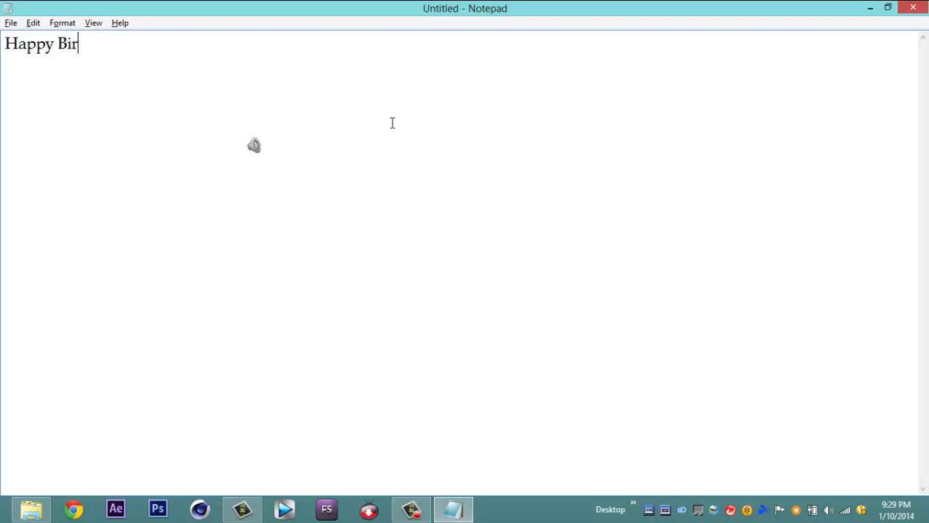
text(thday Ro)
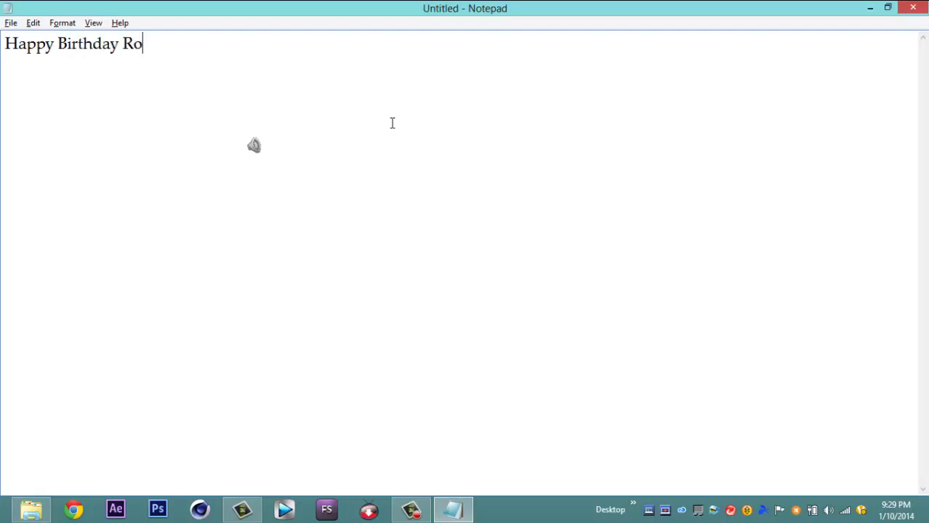
text(ry )
text(hahah Ch)
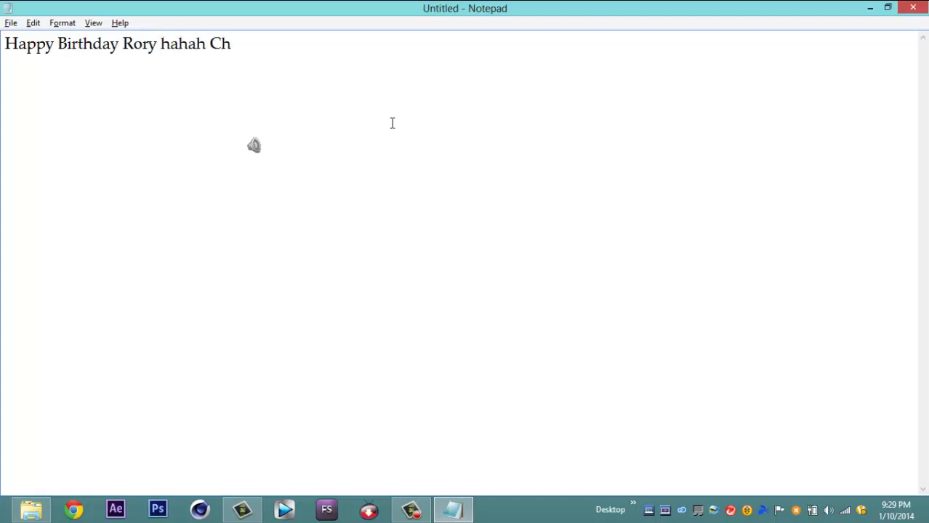
text(urr b)
text(rutha)
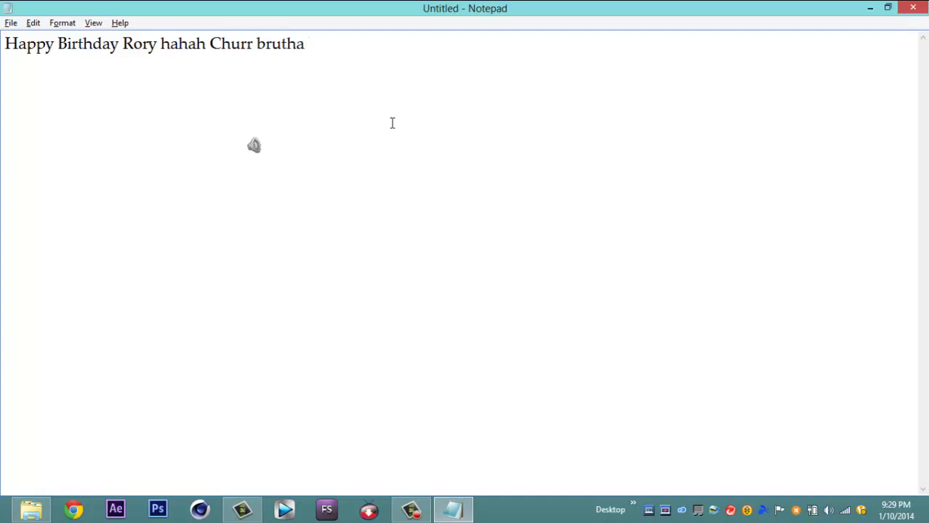
text( LOL)
text(Na)
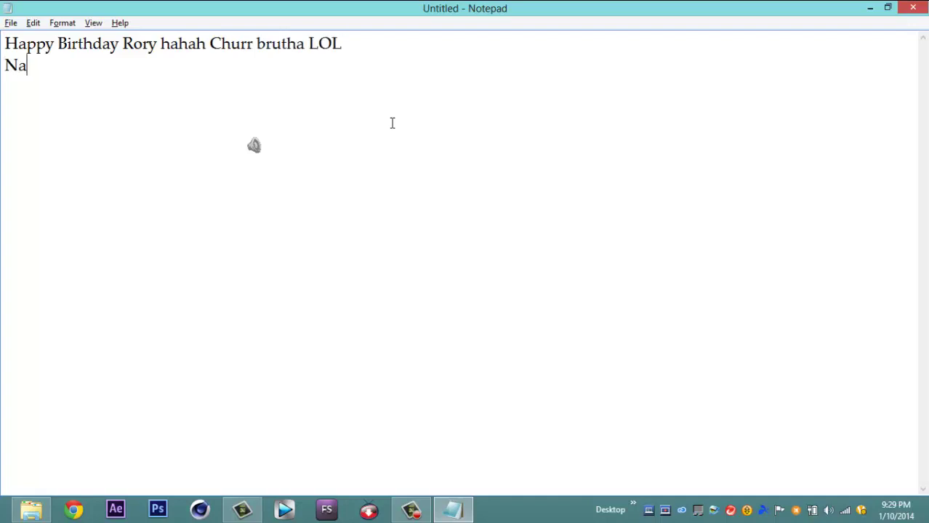
text(h actual)
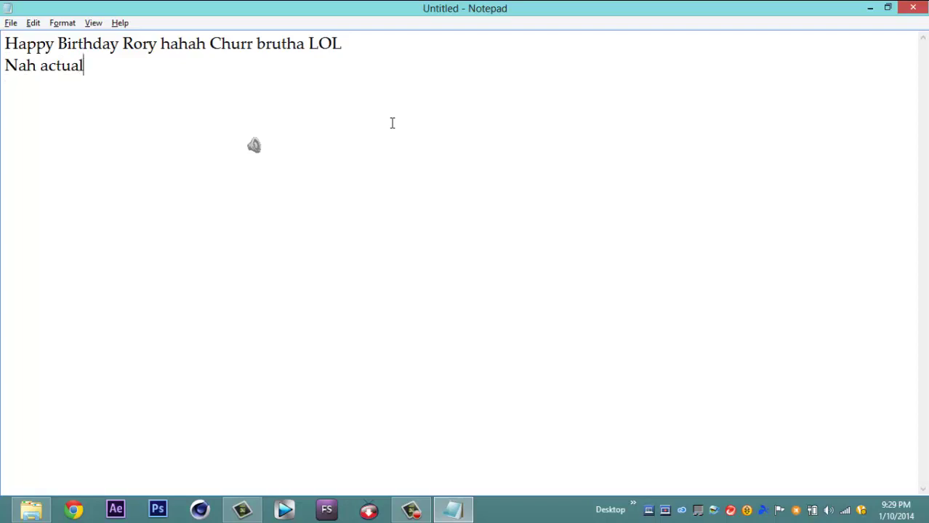
text(ly Hap)
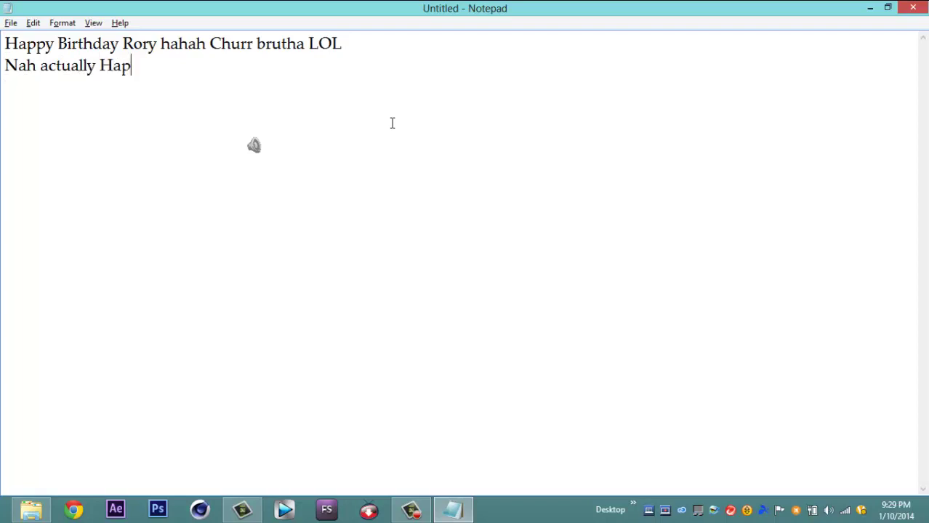
text(py Fucken )
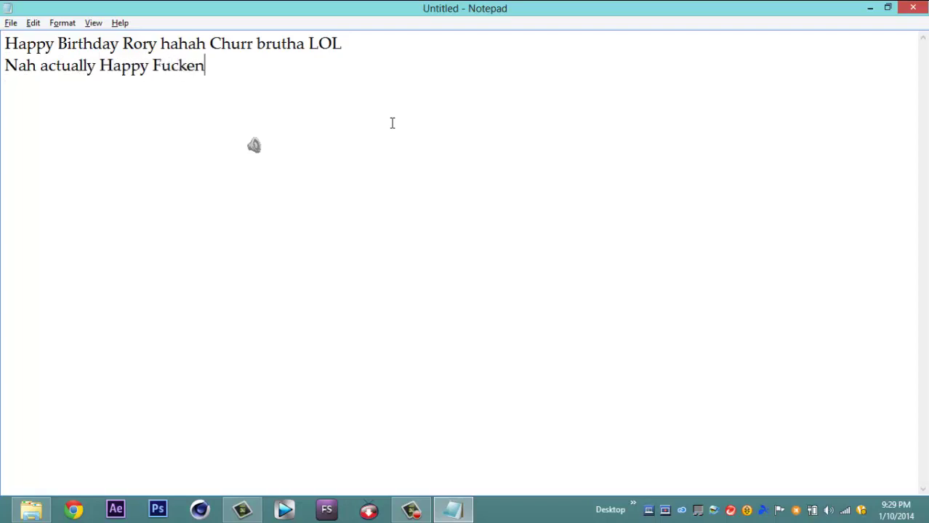
text(Birth)
text(dfay)
key(BackSpace)
key(BackSpace)
key(BackSpace)
text(a)
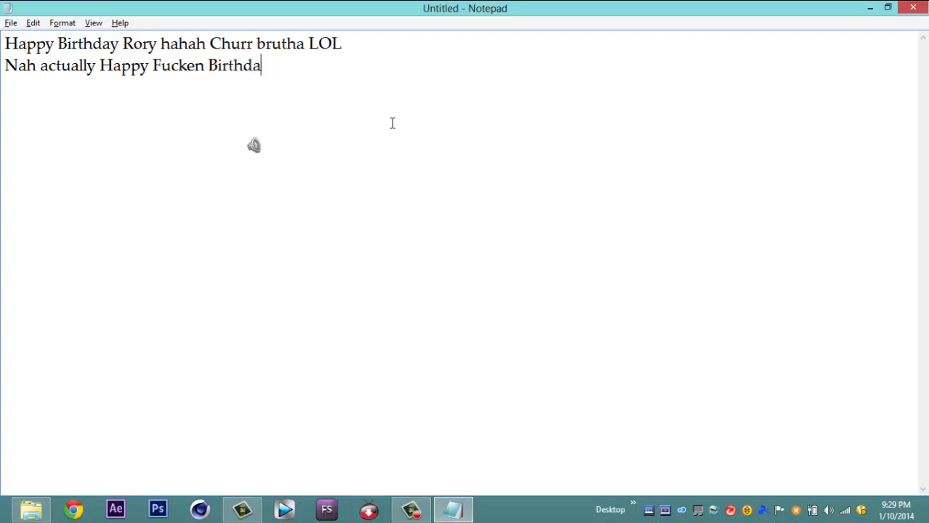
text(y Bro )
text())
key(BackSpace)
text(Hope )
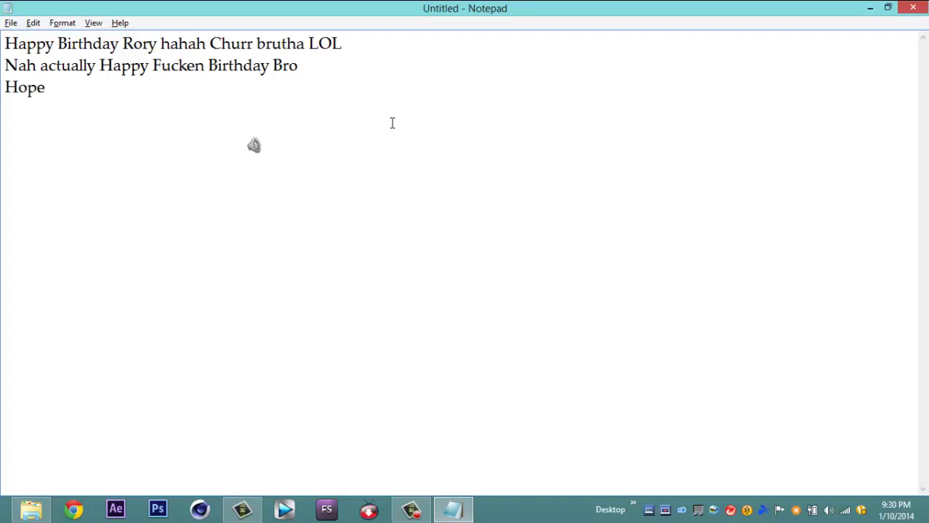
text(you had th)
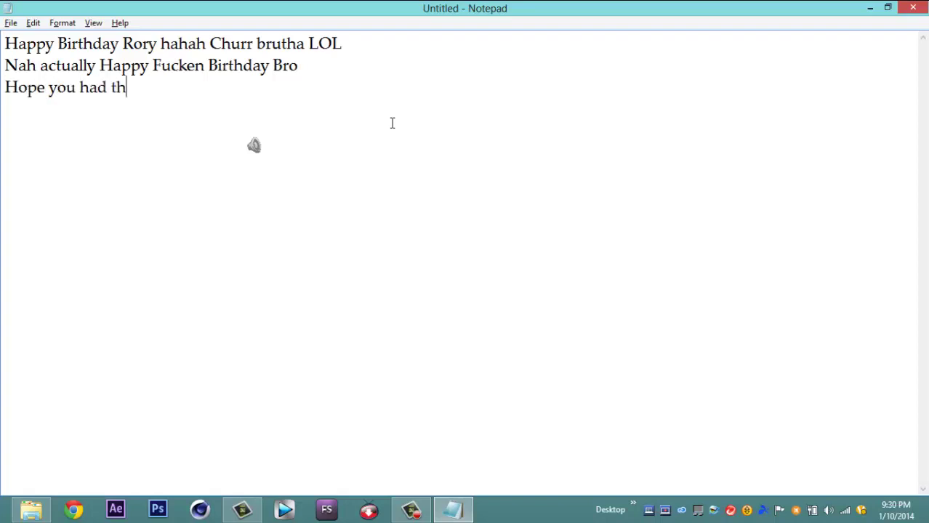
text(e meane)
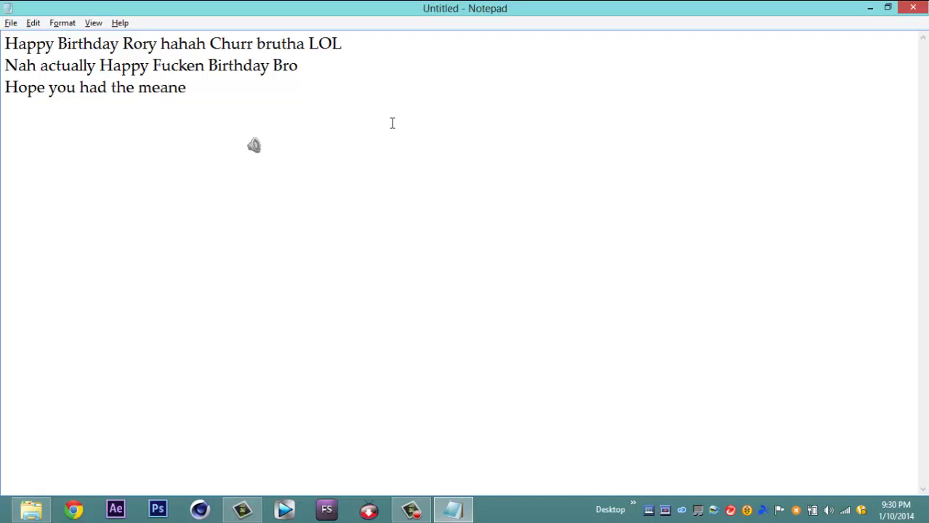
text(st t)
text(u meke)
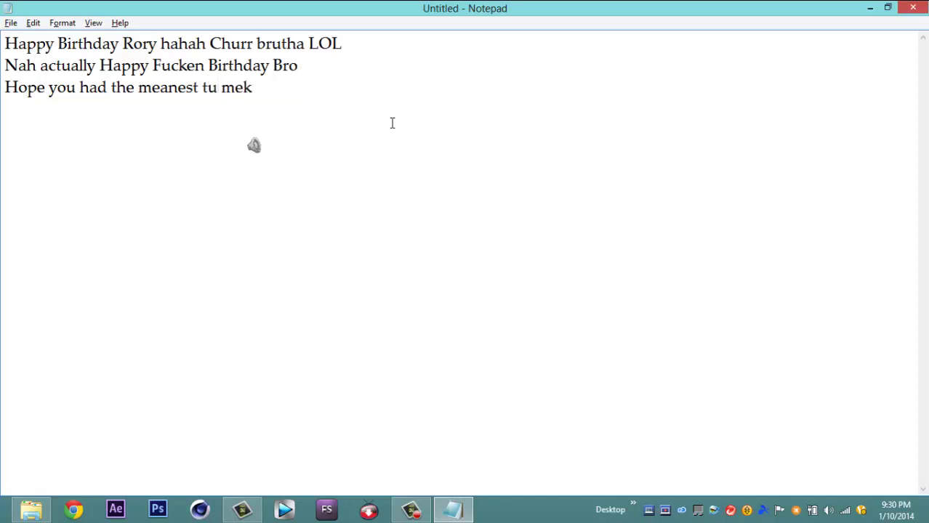
text( day )
text(cuz )
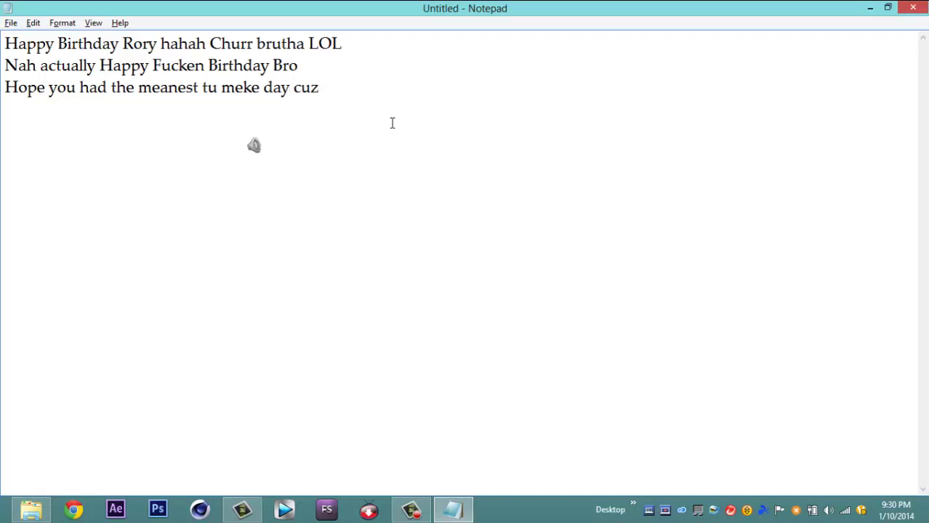
text(:D)
- Select the whole message and look through the File menu without choosing anything
key(shift+Up)
key(shift+Home)
click(738, 78)
key(ctrl+a)
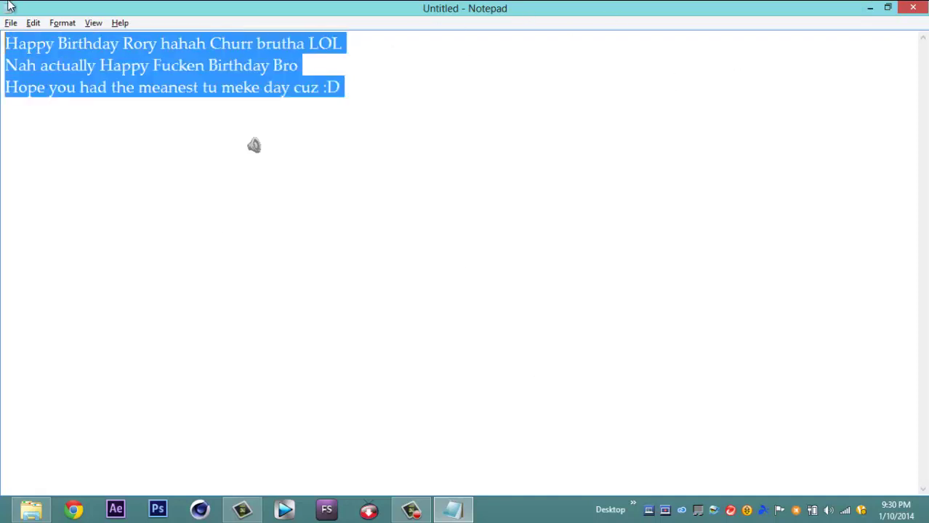
click(11, 22)
click(396, 247)
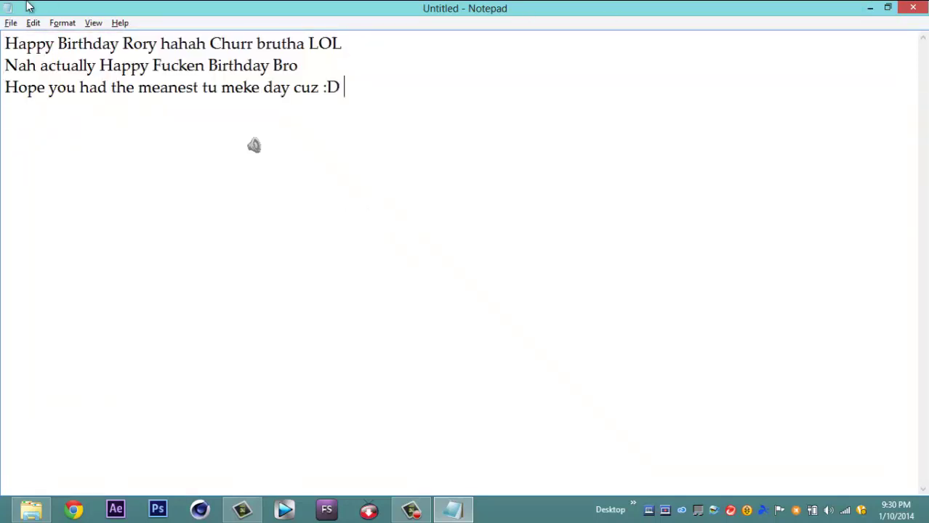
- Check the Edit menu, then close Notepad and discard the message unsaved
click(32, 22)
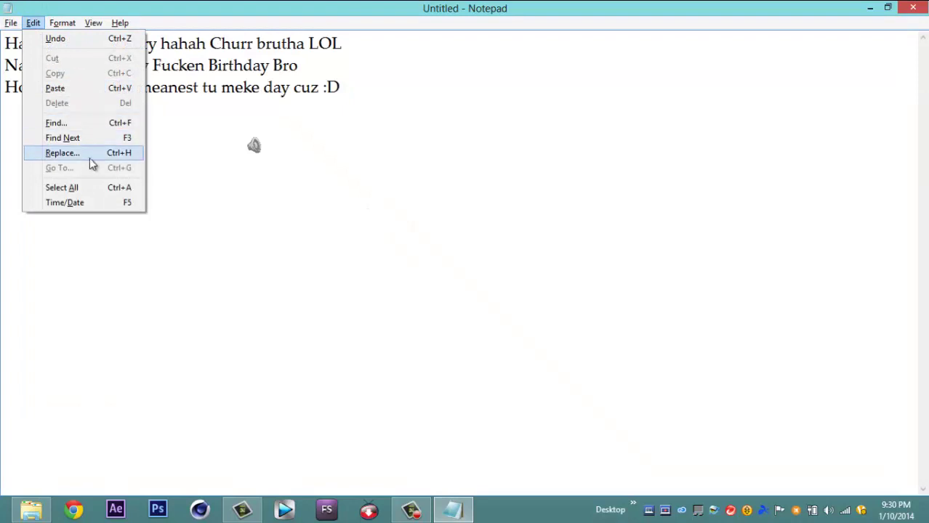
click(269, 247)
click(913, 8)
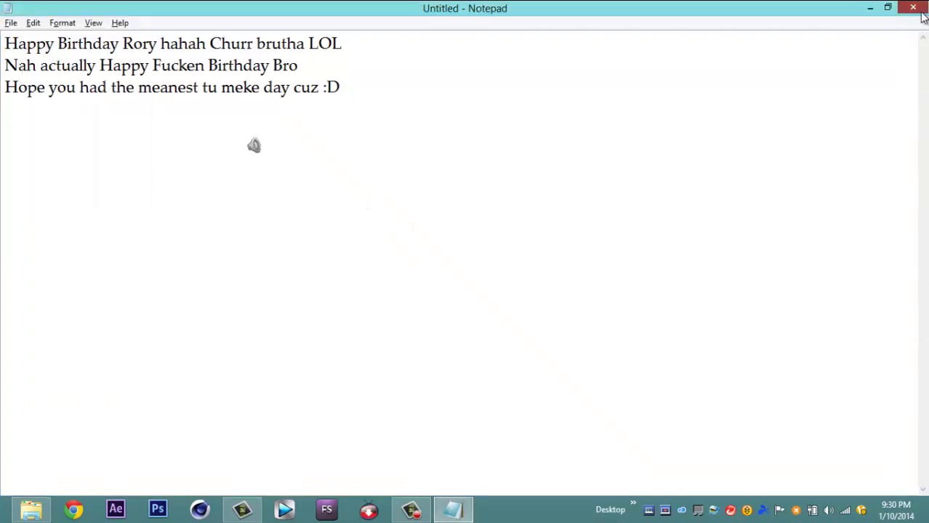
click(490, 259)
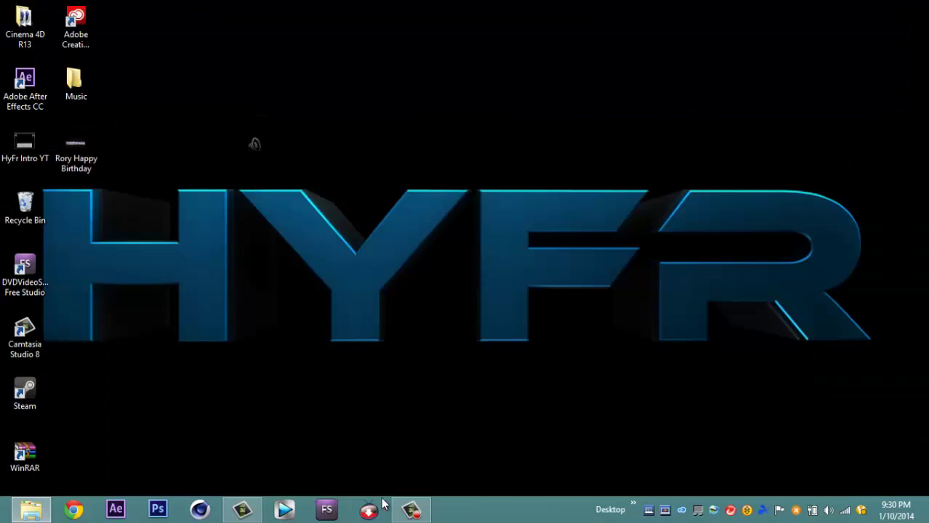
click(410, 510)
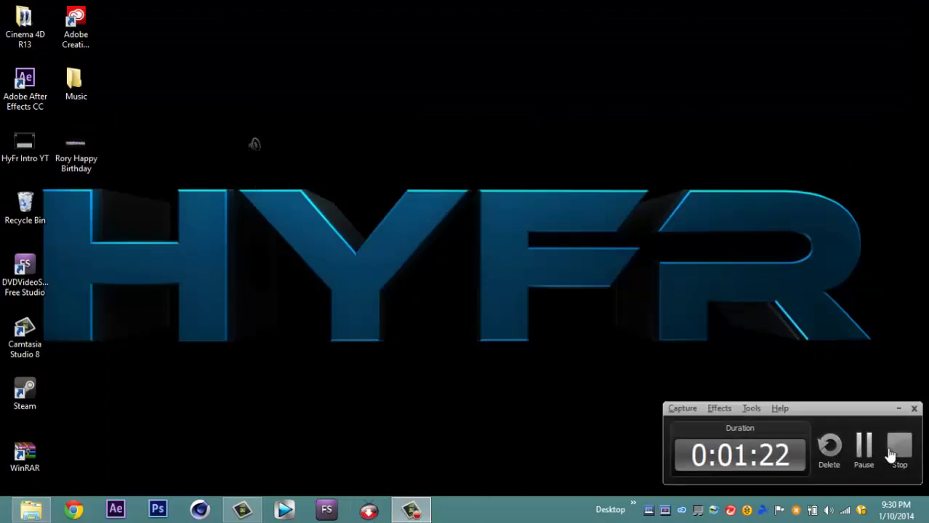